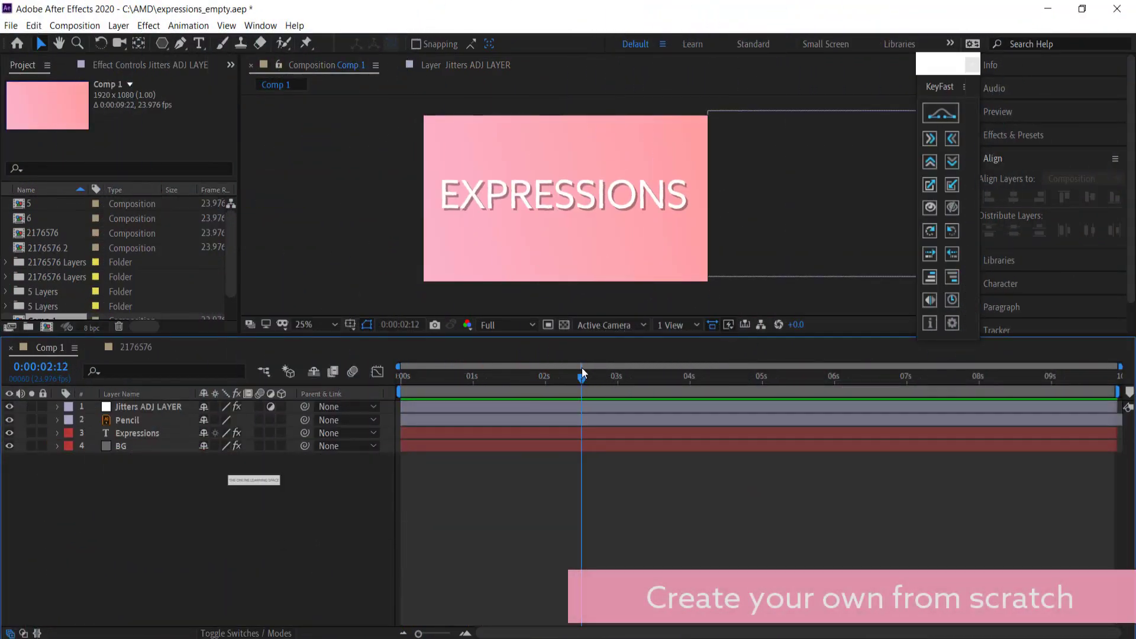
# Step: Scrub back to about one second and preview the jittering EXPRESSIONS title in Comp 1
pyautogui.moveTo(581, 373)
pyautogui.mouseDown()
pyautogui.moveTo(501, 381)
pyautogui.moveTo(586, 382)
pyautogui.moveTo(464, 389)
pyautogui.moveTo(596, 394)
pyautogui.mouseUp()
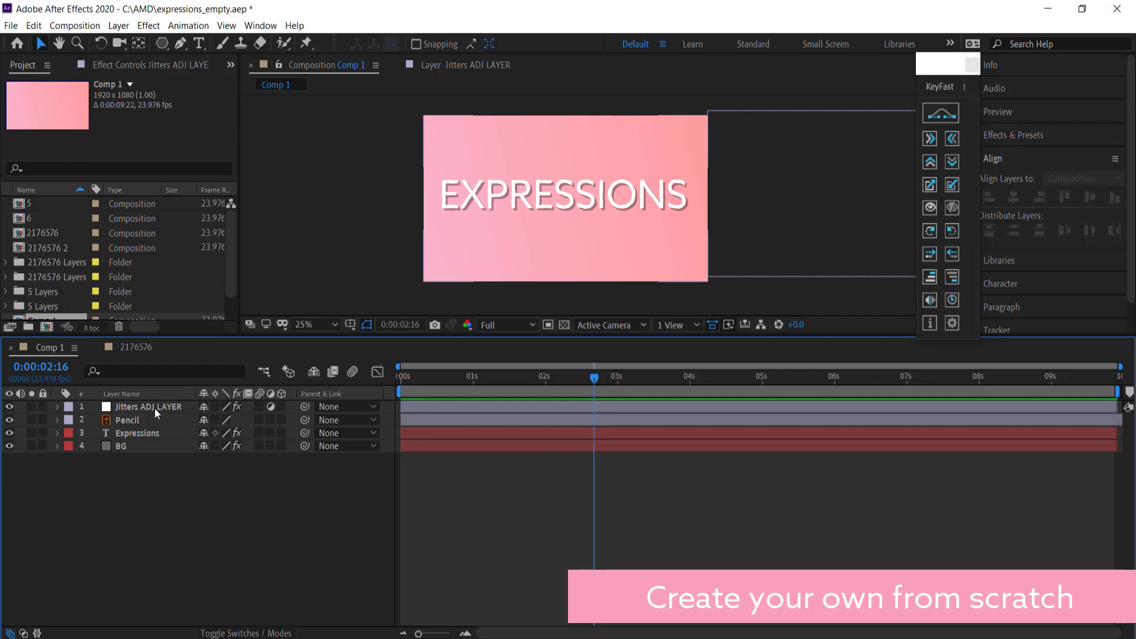
pyautogui.press('space')
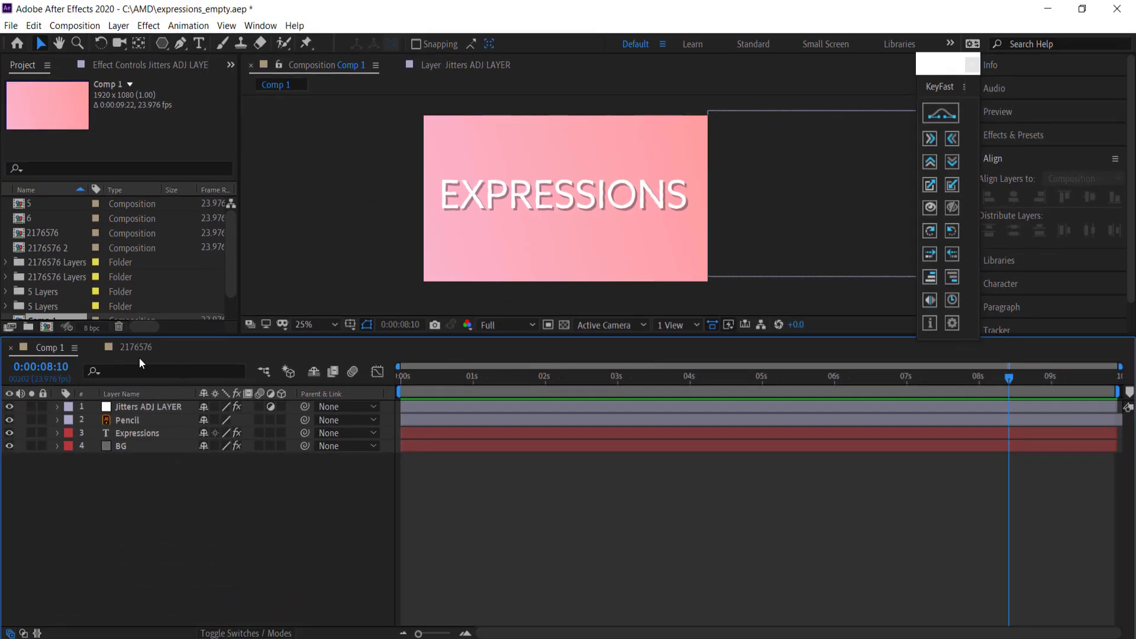
# Step: Paste the Cactus layer from 2176576 into Comp 1, placed below Jitters ADJ LAYER
pyautogui.click(133, 349)
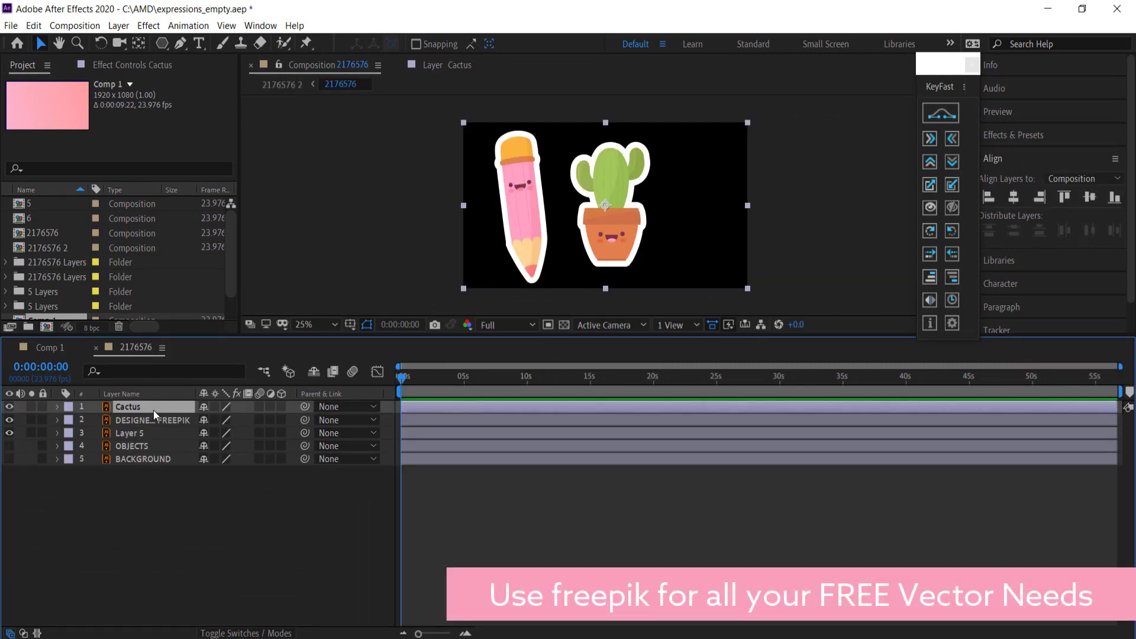
pyautogui.click(41, 350)
pyautogui.hotkey('ctrl', 'v')
pyautogui.moveTo(152, 409); pyautogui.dragTo(151, 425)
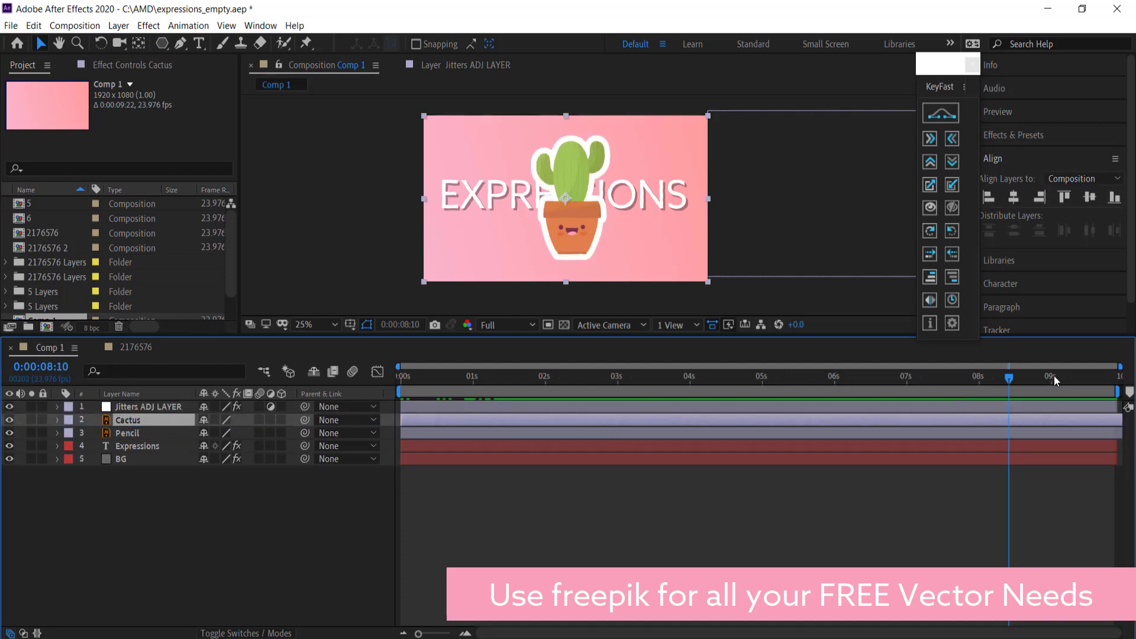
# Step: Shrink the cactus and move it beneath the EXPRESSIONS title at 0:00:01:10
pyautogui.moveTo(1013, 382); pyautogui.dragTo(485, 384)
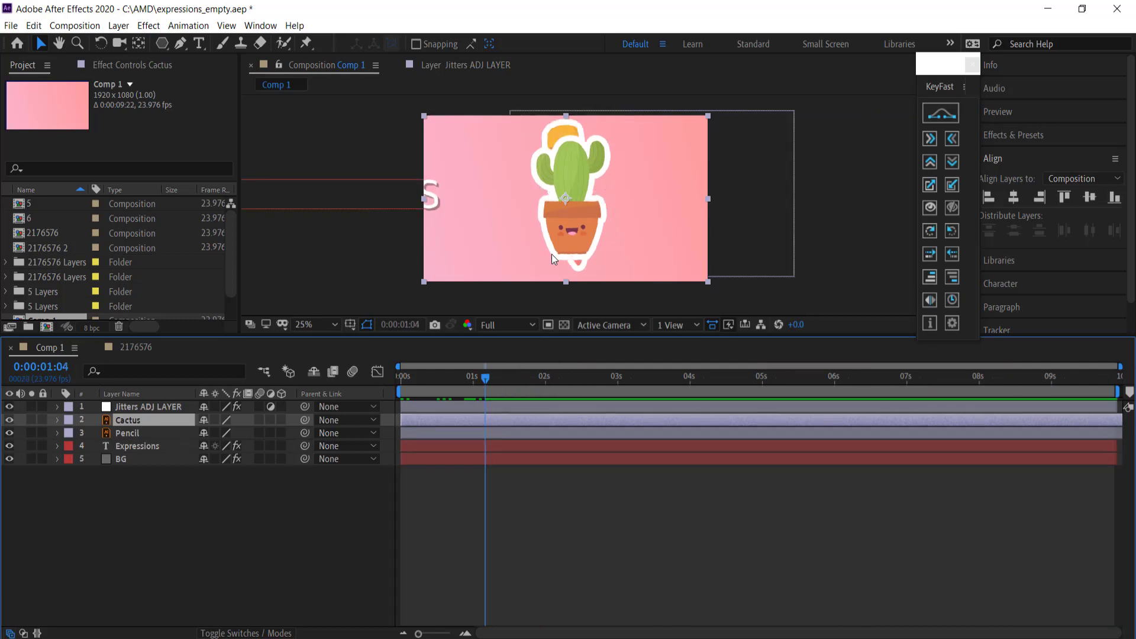
pyautogui.moveTo(423, 282); pyautogui.dragTo(471, 237)
pyautogui.moveTo(487, 377); pyautogui.dragTo(493, 372)
pyautogui.click(503, 378)
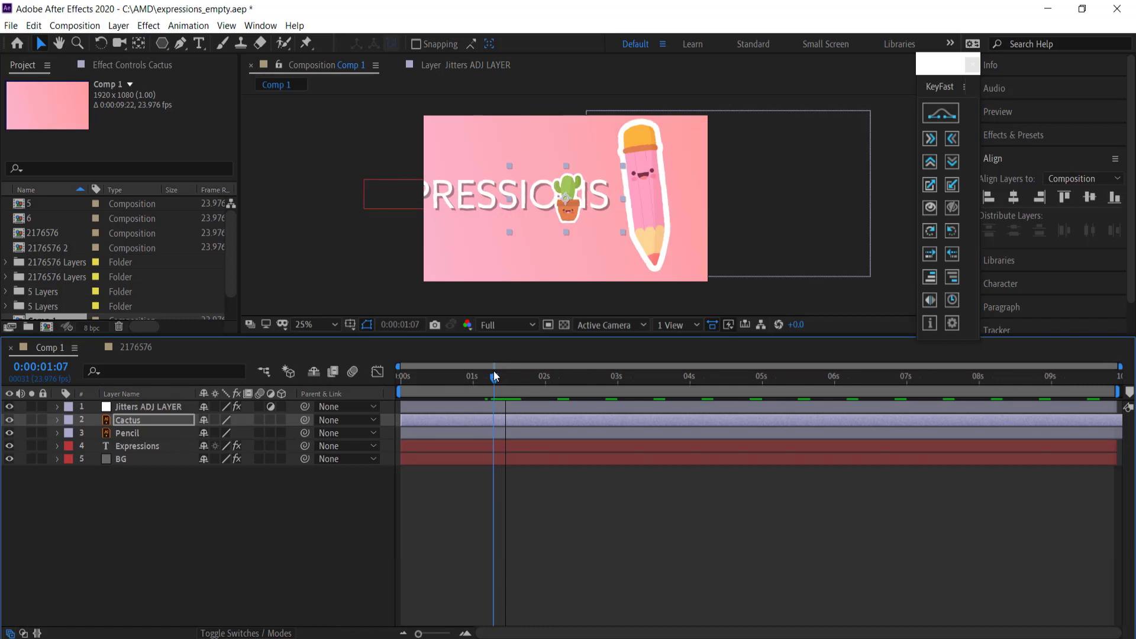
pyautogui.moveTo(566, 215); pyautogui.dragTo(566, 266)
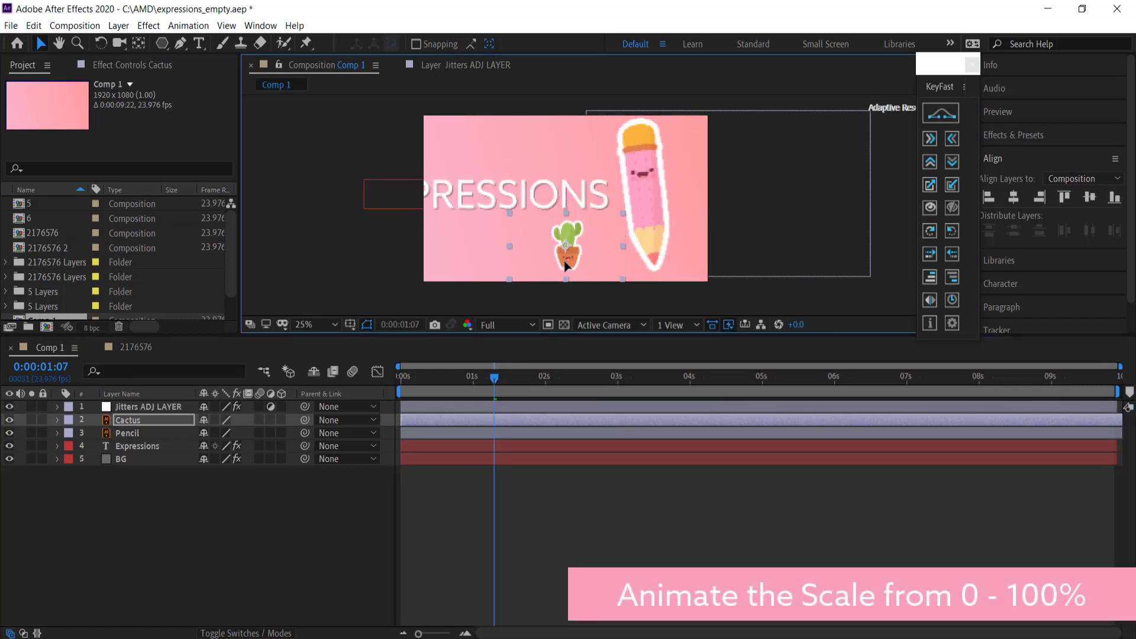
# Step: Add a scale-up-from-zero animation to the cactus, pulling the end Scale keyframe slightly earlier
pyautogui.click(930, 186)
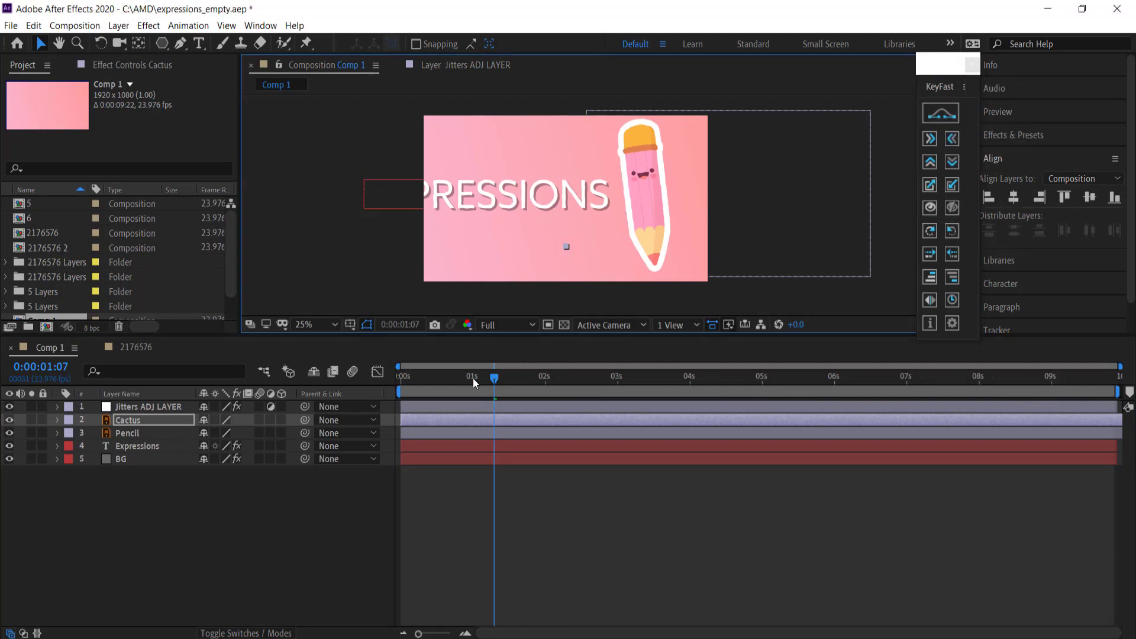
pyautogui.press('u')
pyautogui.click(554, 433)
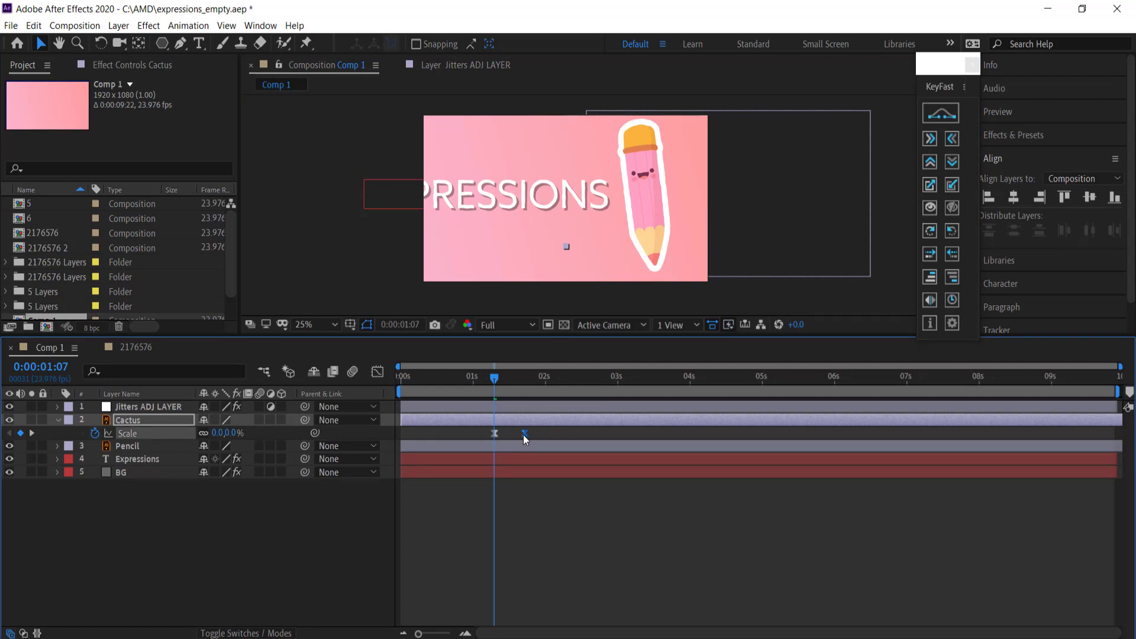
pyautogui.moveTo(524, 434); pyautogui.dragTo(520, 434)
# Step: Preview the cactus scale-in, then display only its Rotation property
pyautogui.moveTo(516, 376); pyautogui.dragTo(476, 377)
pyautogui.press('space')
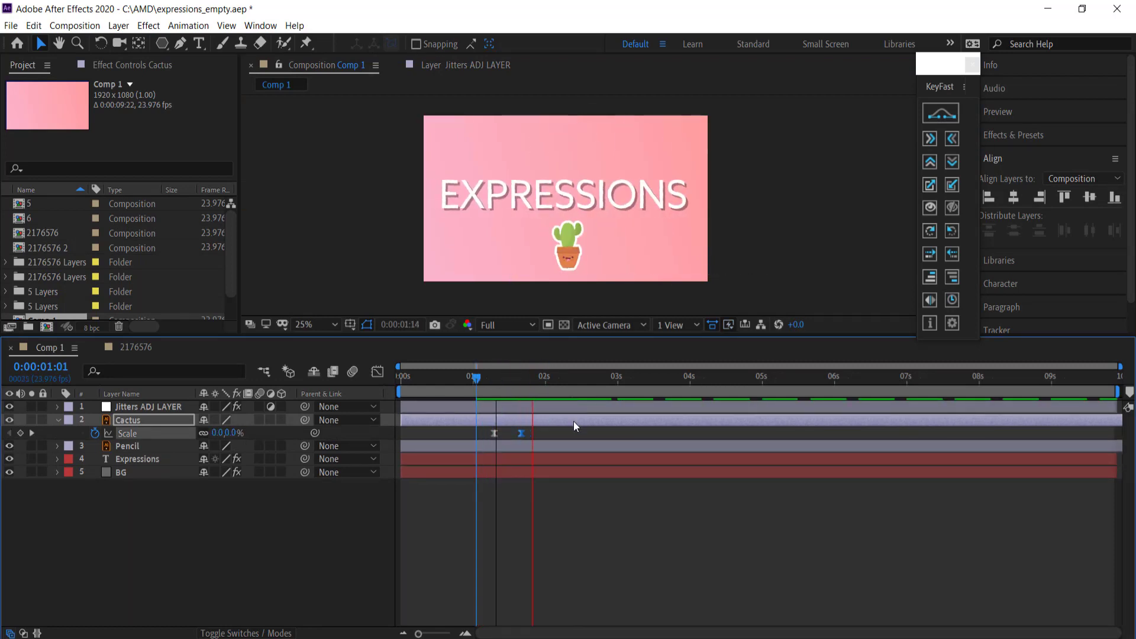
pyautogui.click(594, 377)
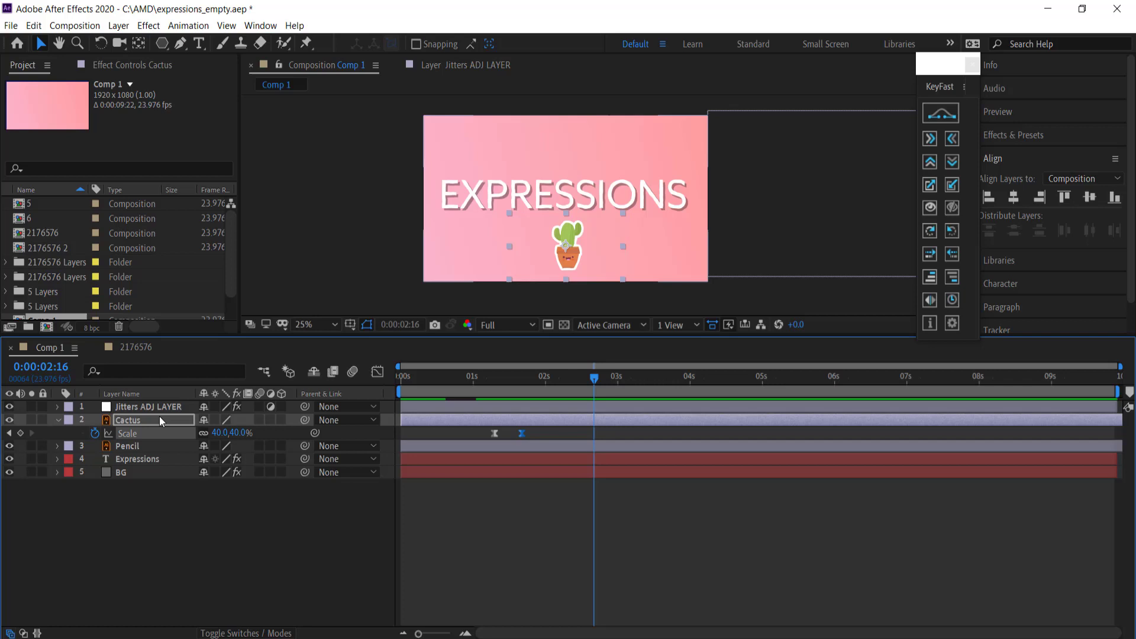
pyautogui.press('p')
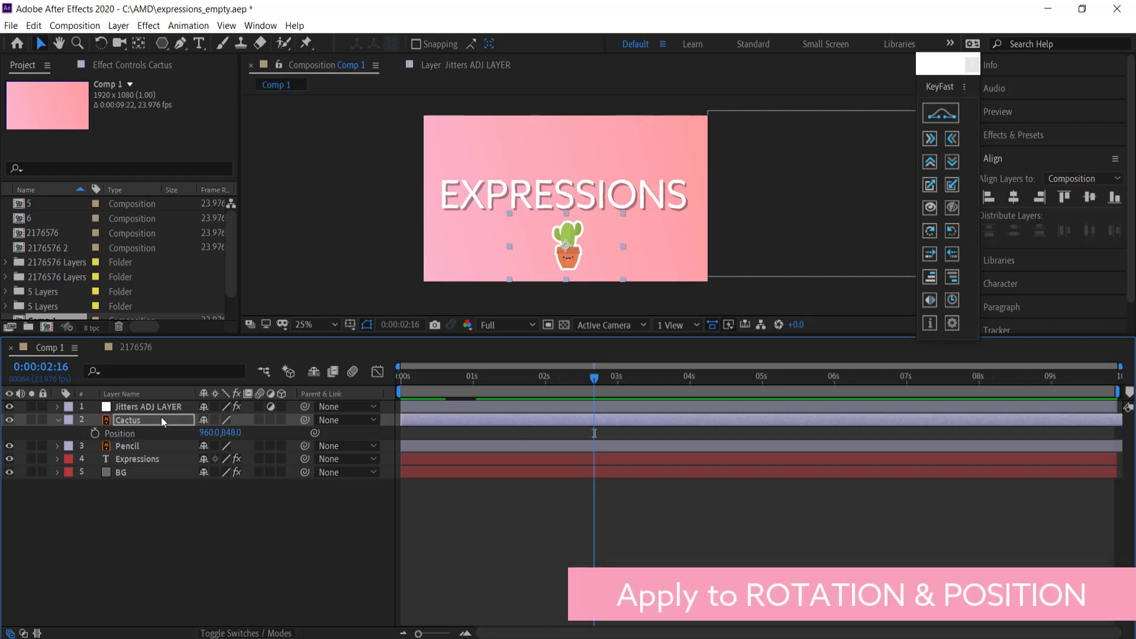
pyautogui.press('r')
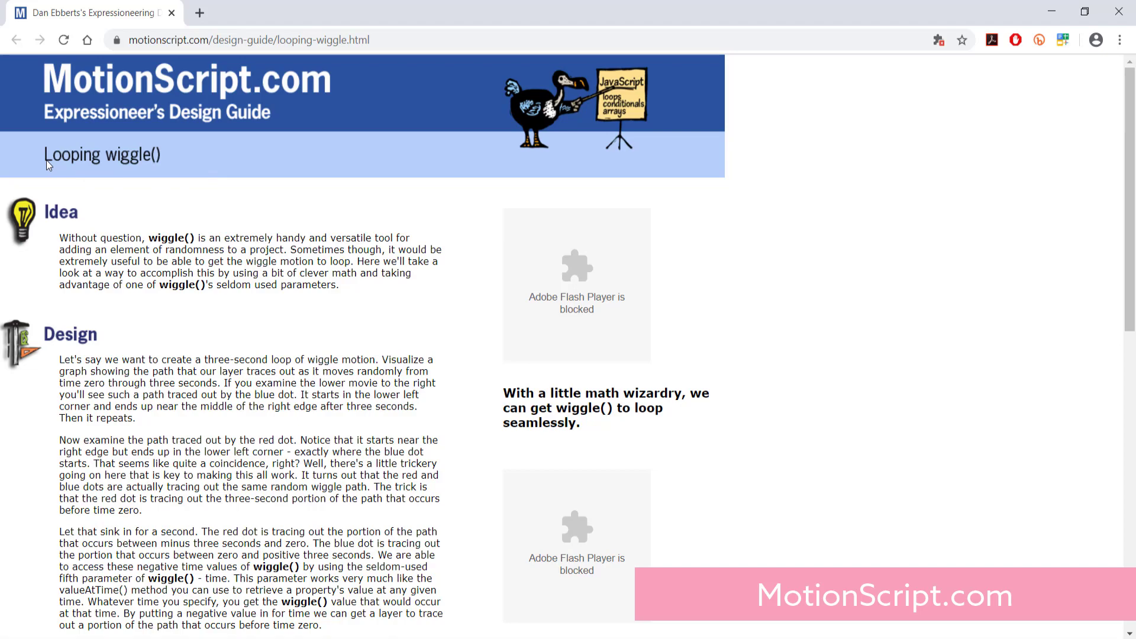
# Step: Scroll to the Copy and Paste Code section and select the seven-line looping wiggle() code
pyautogui.scroll(-9, 253, 194)
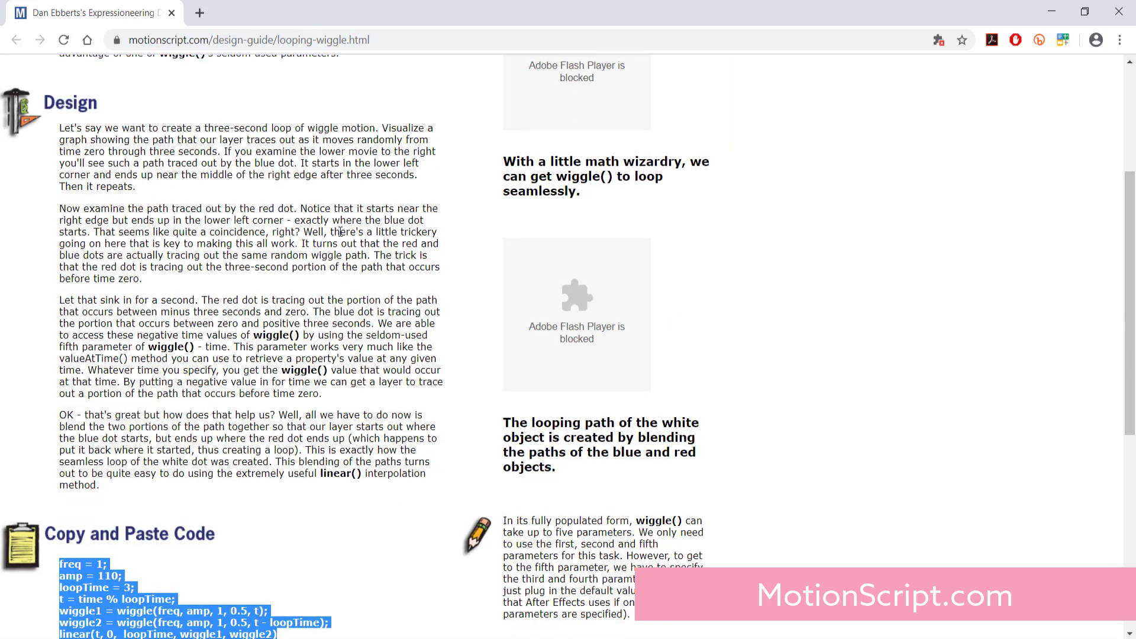
pyautogui.scroll(-1, 91, 263)
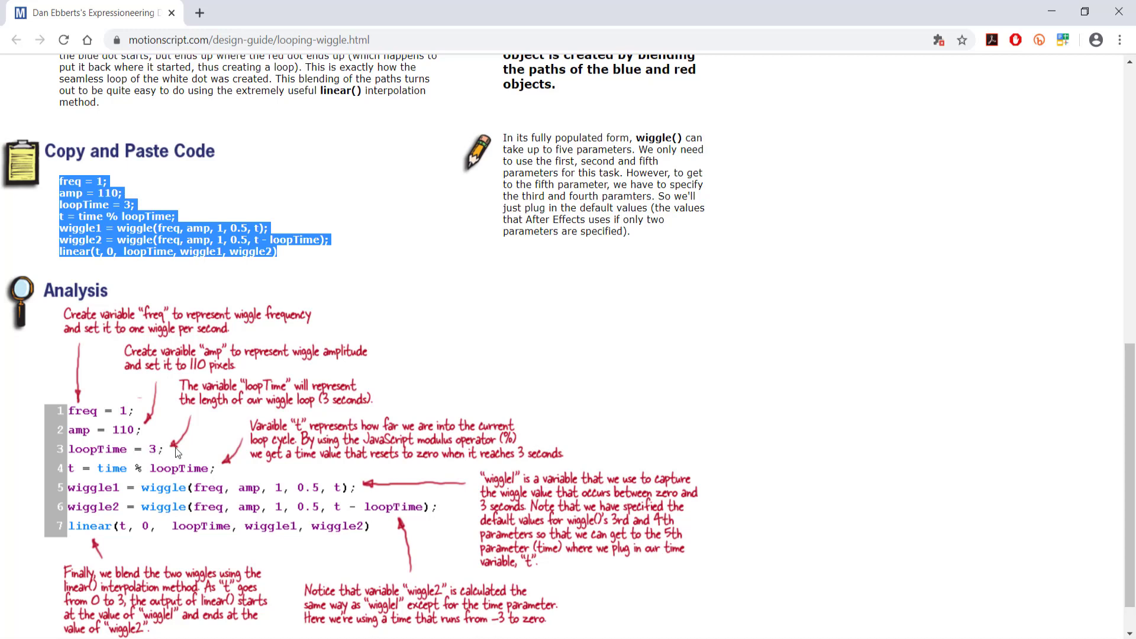
pyautogui.moveTo(296, 252); pyautogui.dragTo(63, 183)
# Step: Back in After Effects, drag the cactus's anchor point down onto its pot with the Pan Behind tool
pyautogui.hotkey('alt', 'Tab')
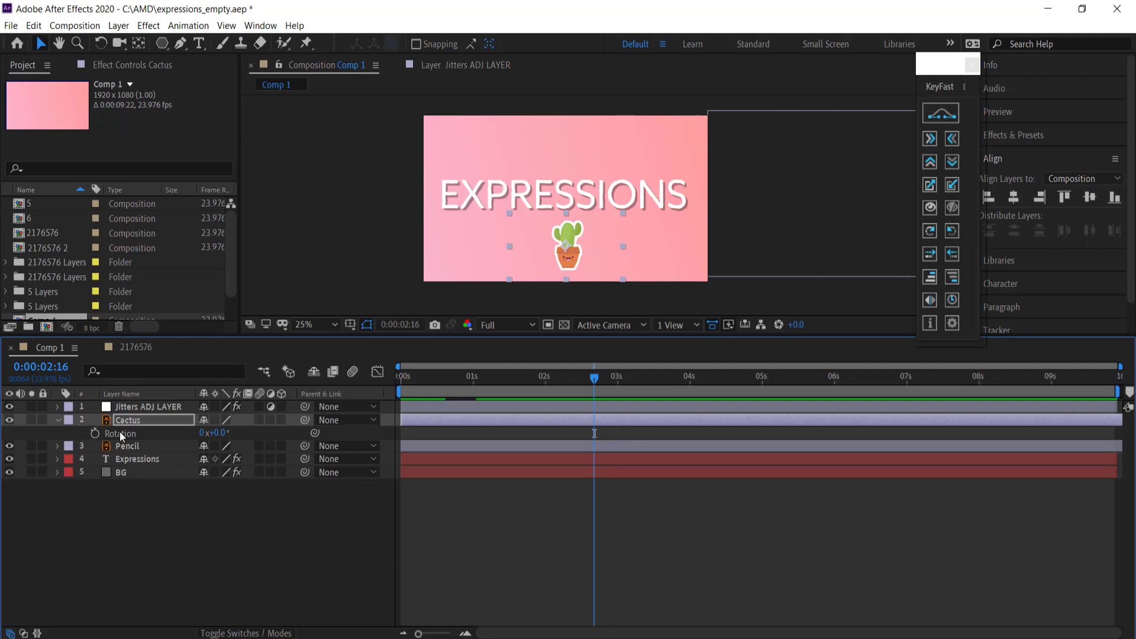
pyautogui.click(137, 45)
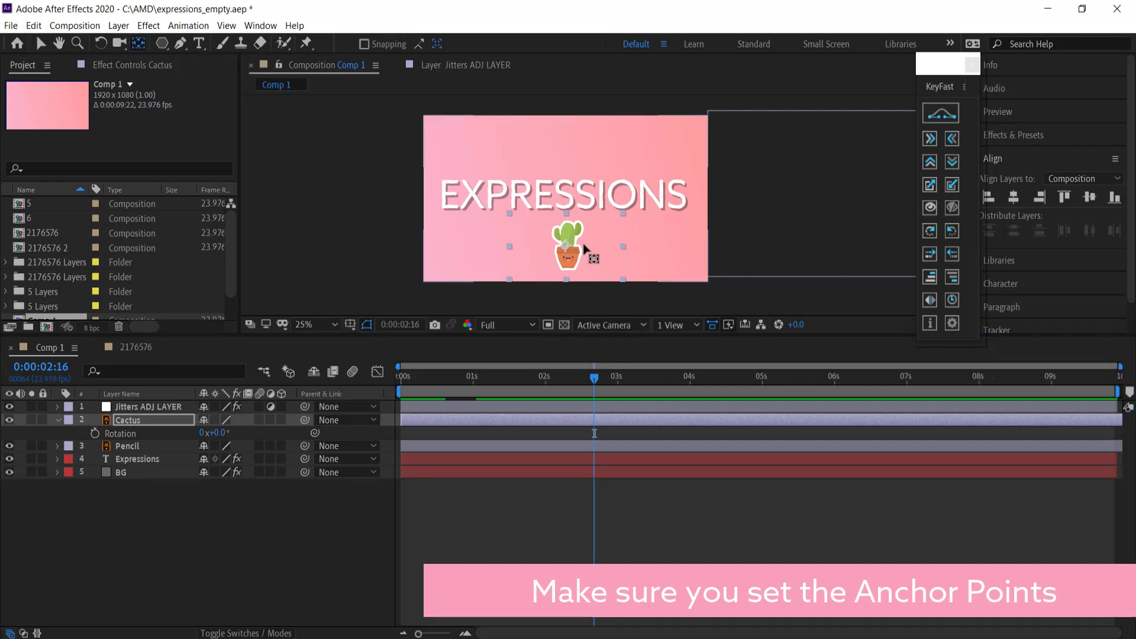
pyautogui.moveTo(566, 245); pyautogui.dragTo(568, 269)
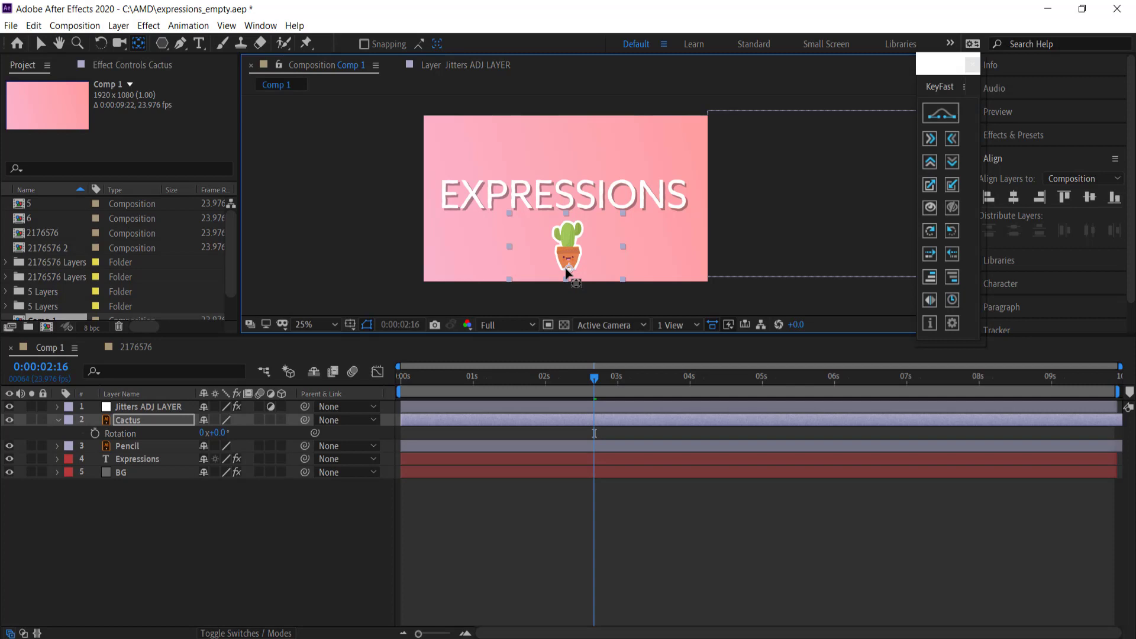
# Step: Paste the looping wiggle code as the cactus's Rotation expression and preview it from the start
pyautogui.keyDown('alt'); pyautogui.click(95, 434); pyautogui.keyUp('alt')
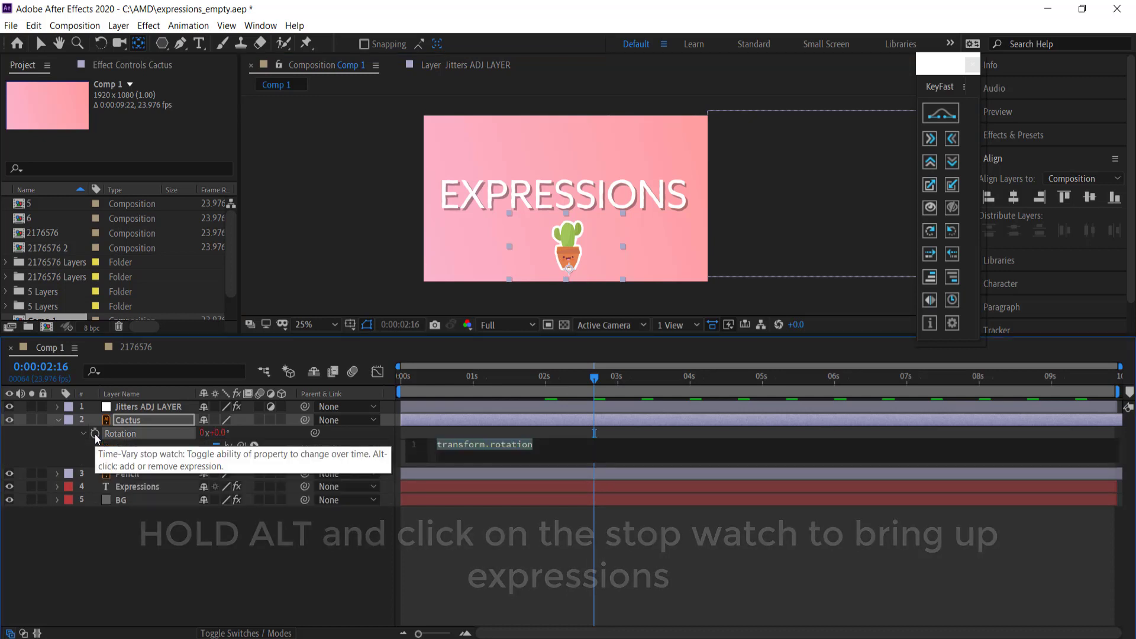
pyautogui.hotkey('ctrl', 'v')
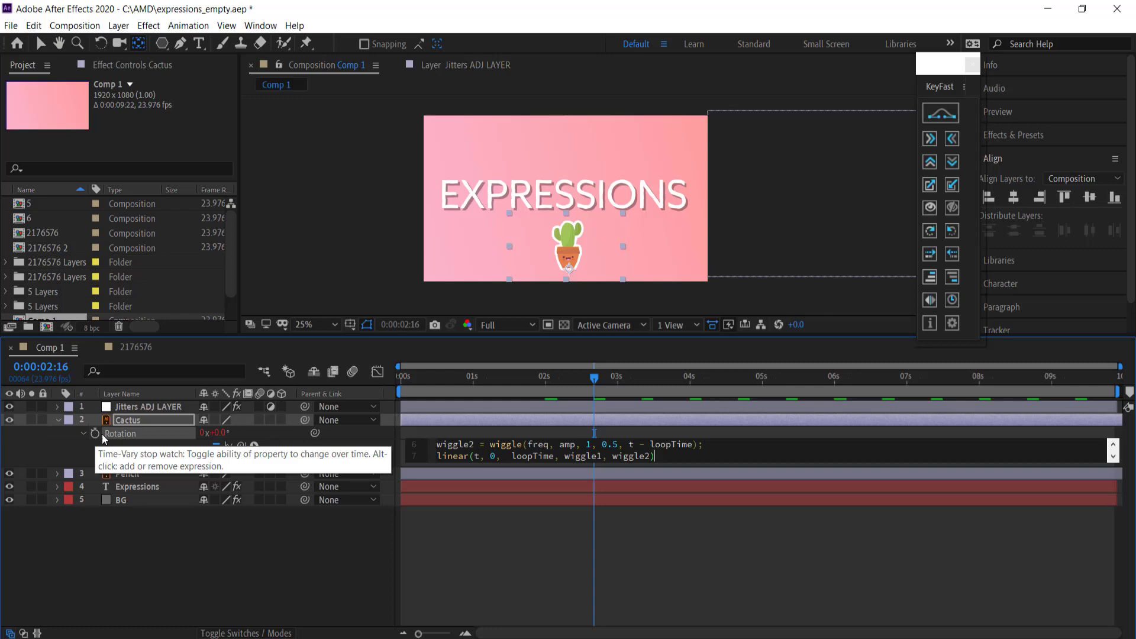
pyautogui.scroll(1, 525, 439)
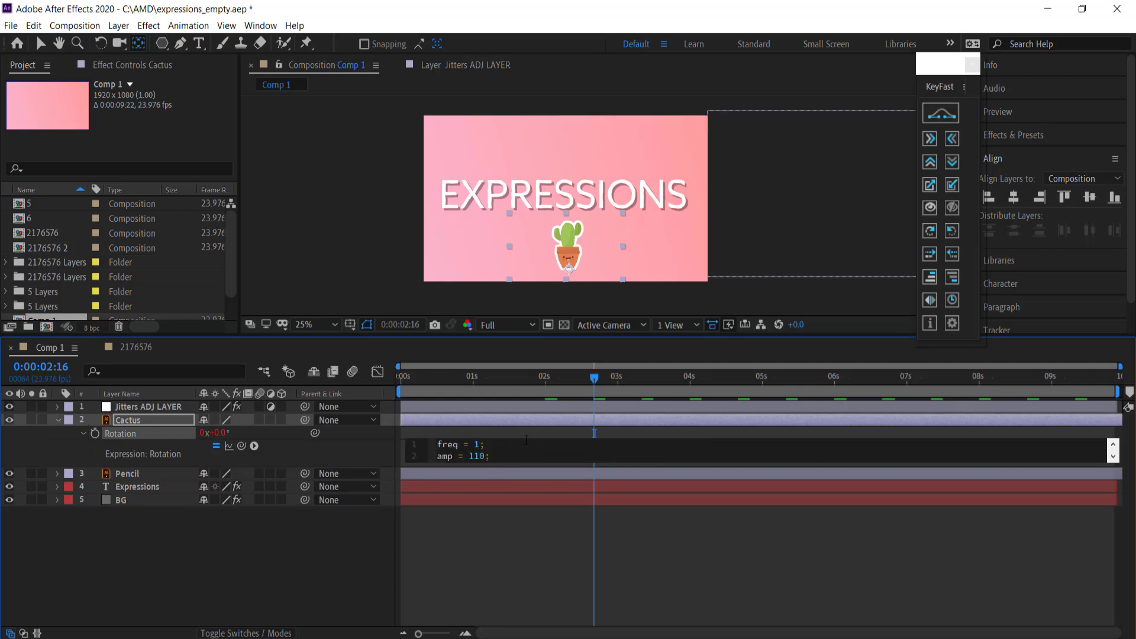
pyautogui.moveTo(597, 378); pyautogui.dragTo(384, 377)
pyautogui.press('space')
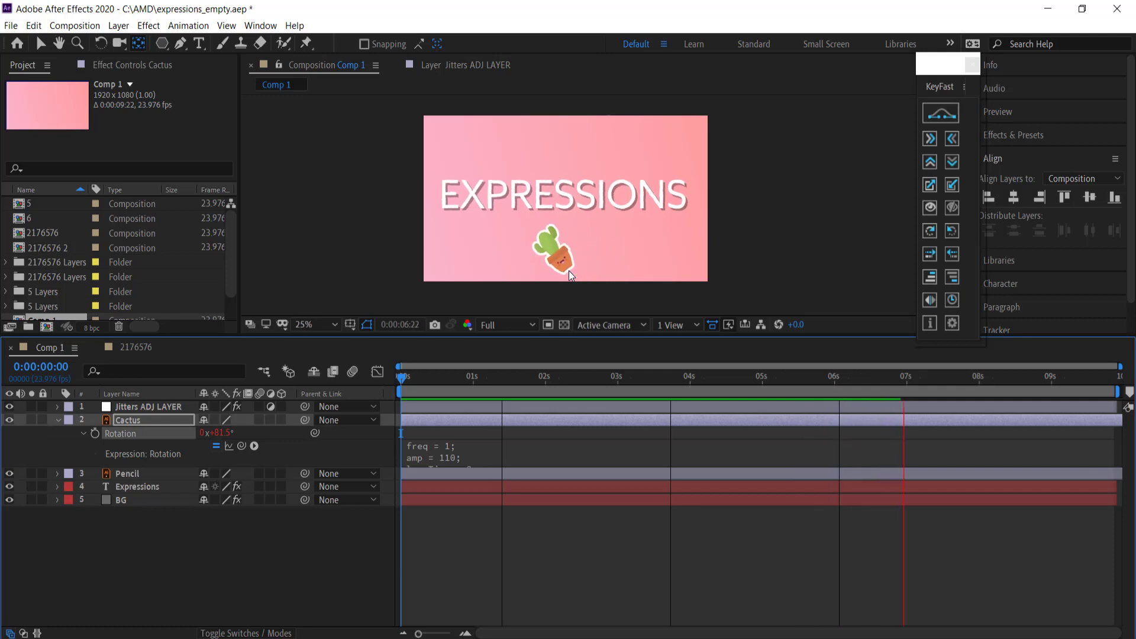
# Step: Change the Rotation expression to amp 50, loopTime 10 and freq 0.6, then preview the gentler sway
pyautogui.press('space')
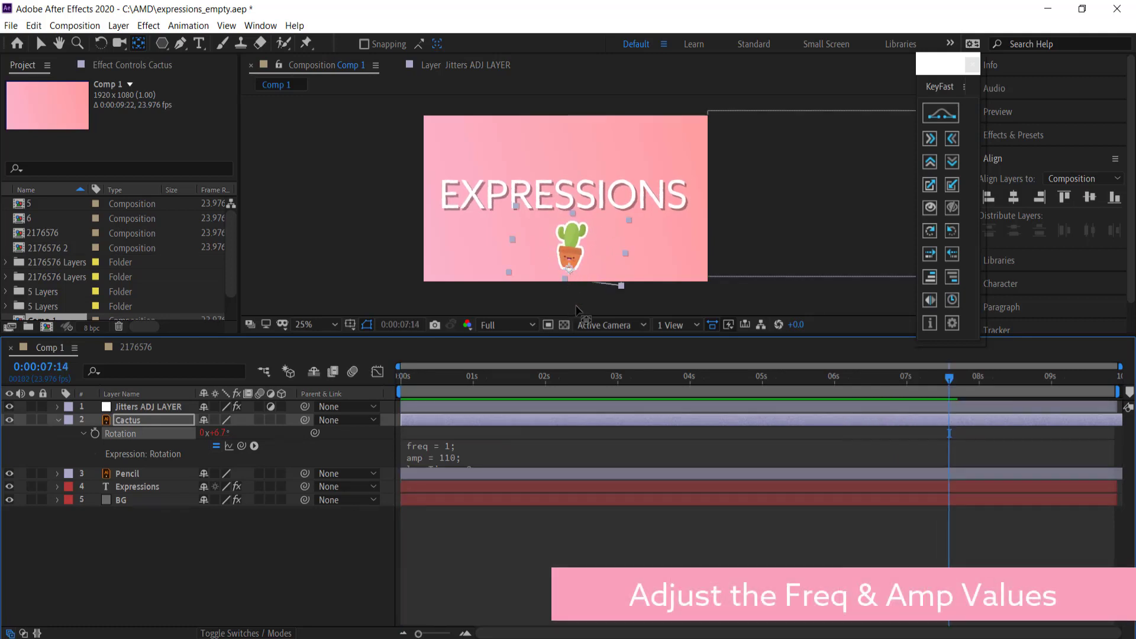
pyautogui.click(451, 460)
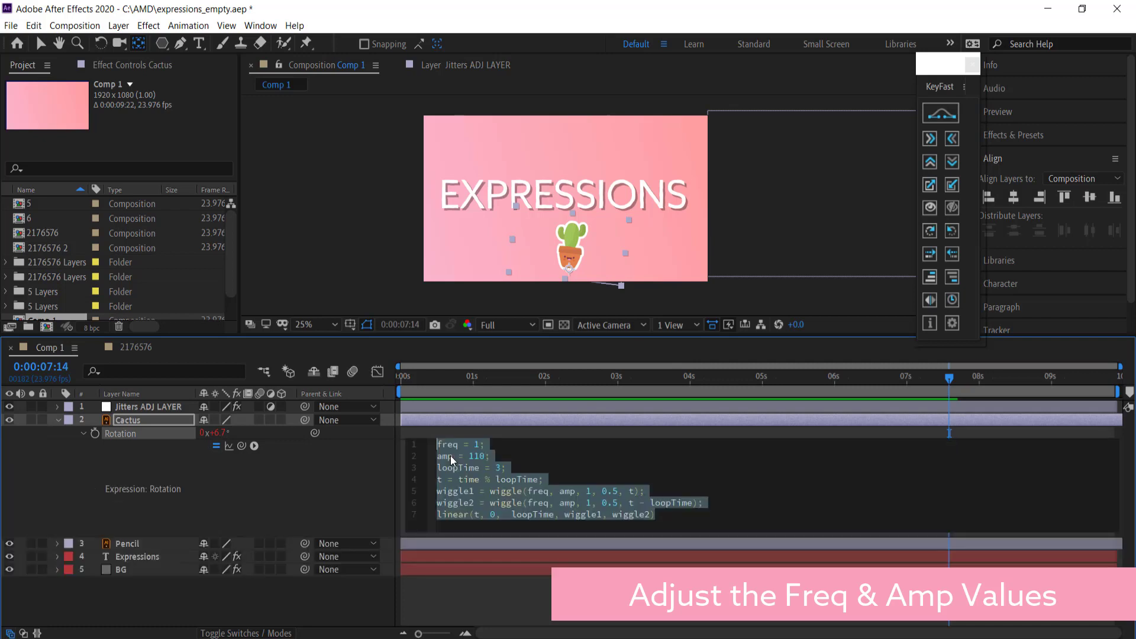
pyautogui.click(477, 457)
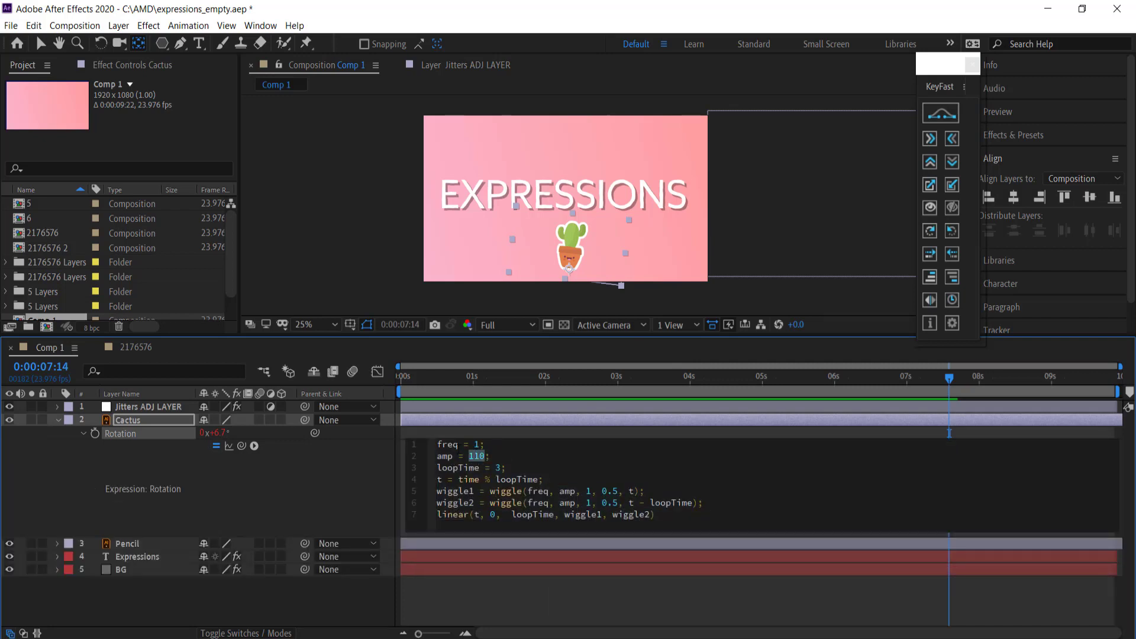
pyautogui.write('50')
pyautogui.press('BackSpace')
pyautogui.write('10')
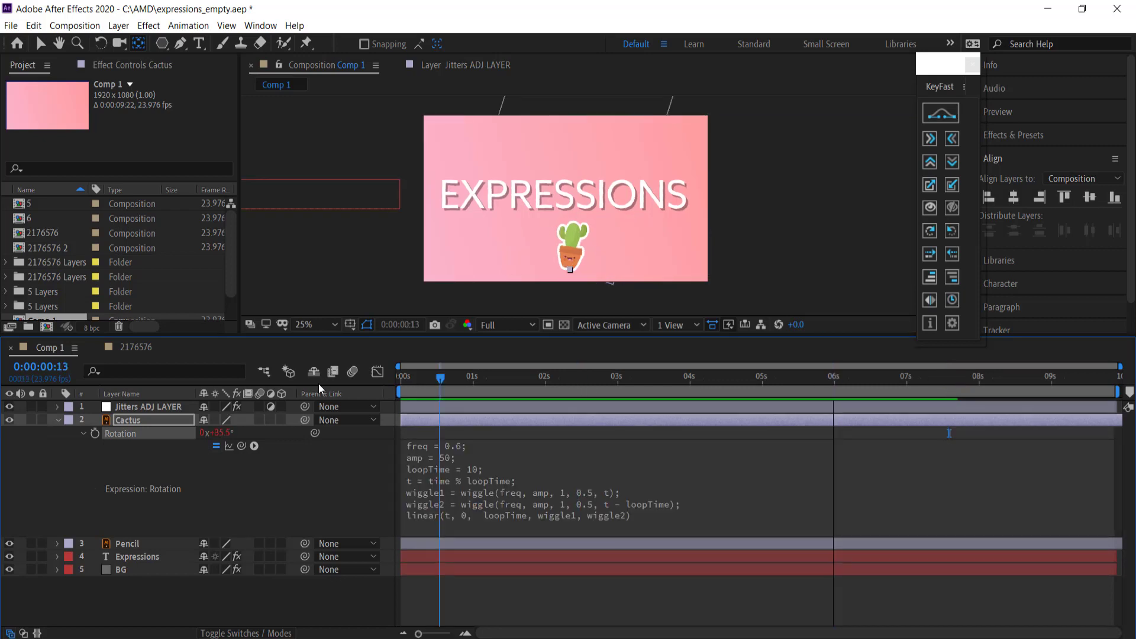
pyautogui.press('space')
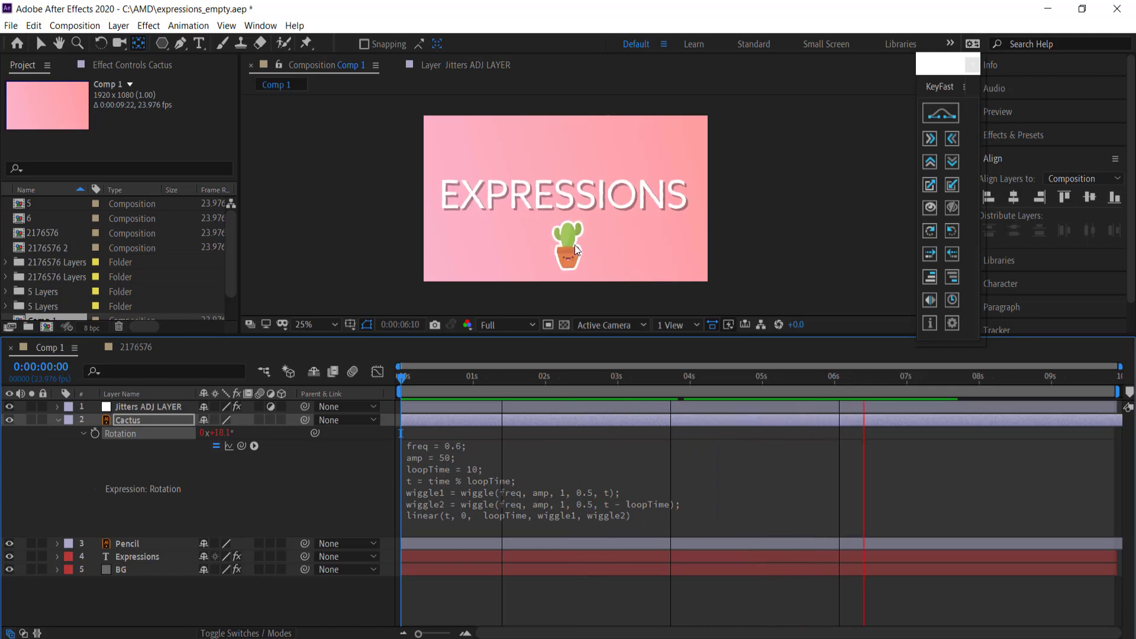
# Step: Duplicate the cactus and move Cactus 2 to the left of the original
pyautogui.press('space')
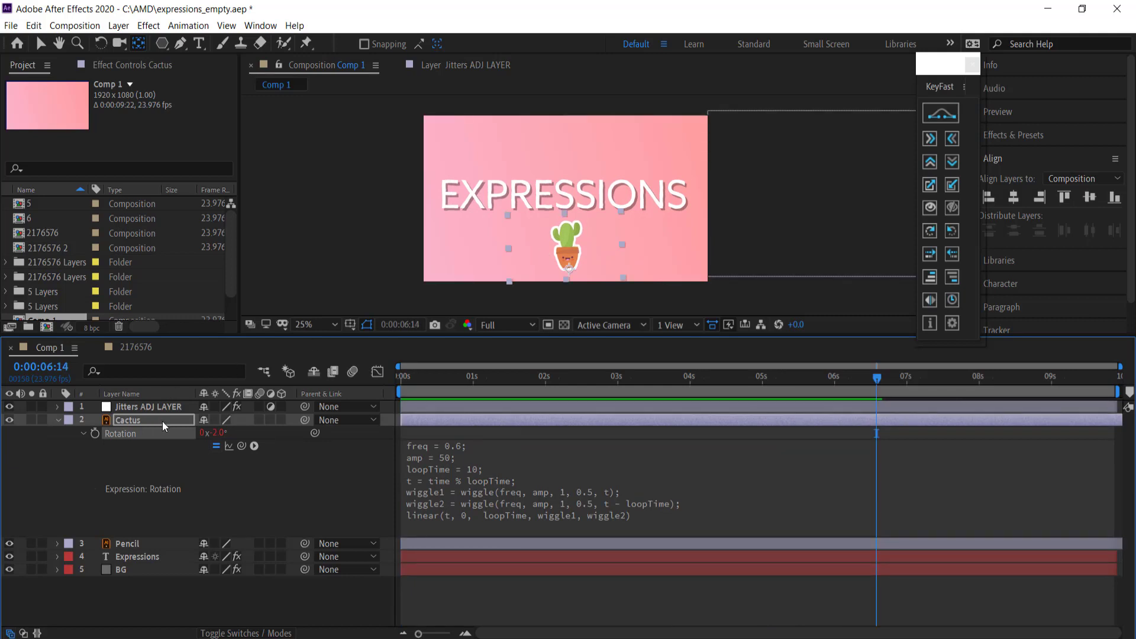
pyautogui.hotkey('ctrl', 'd')
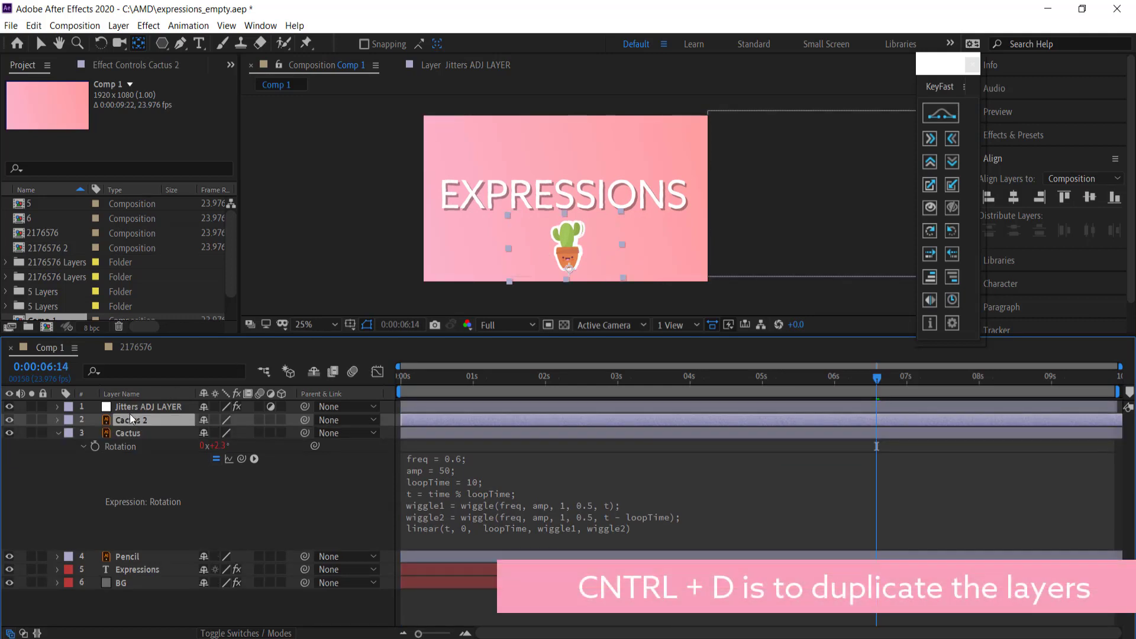
pyautogui.click(567, 250)
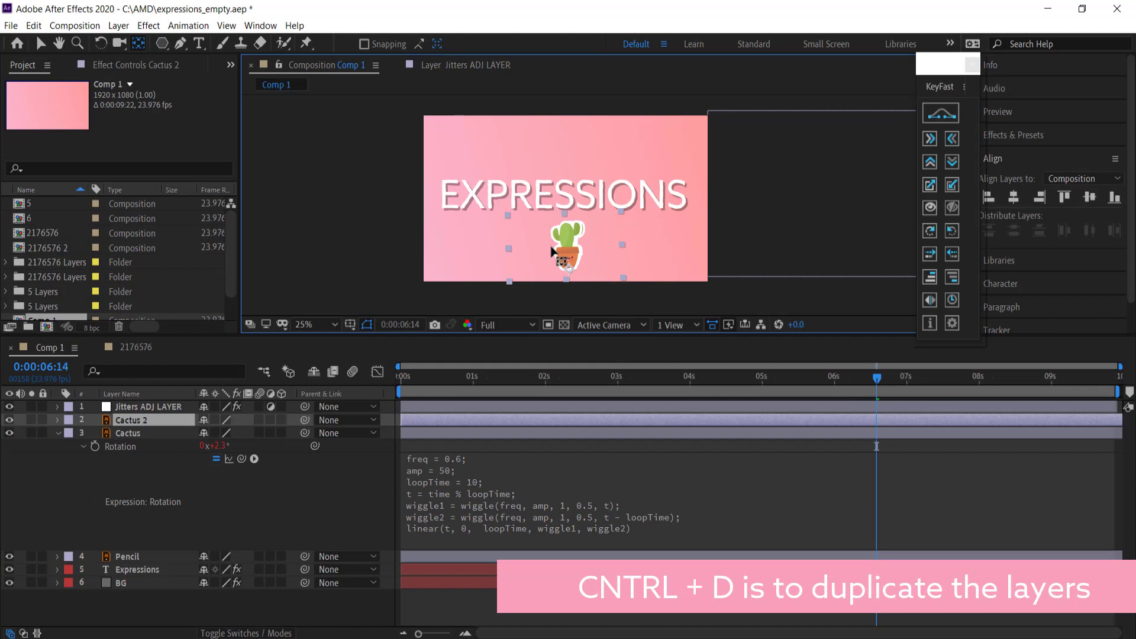
pyautogui.click(41, 43)
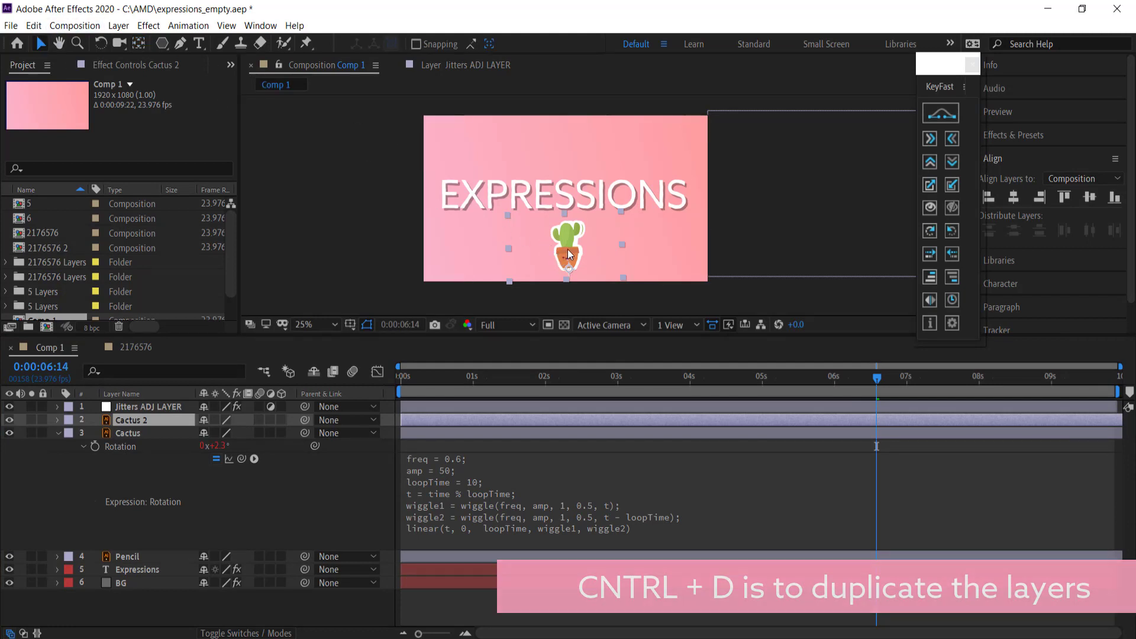
pyautogui.moveTo(567, 250); pyautogui.dragTo(455, 252)
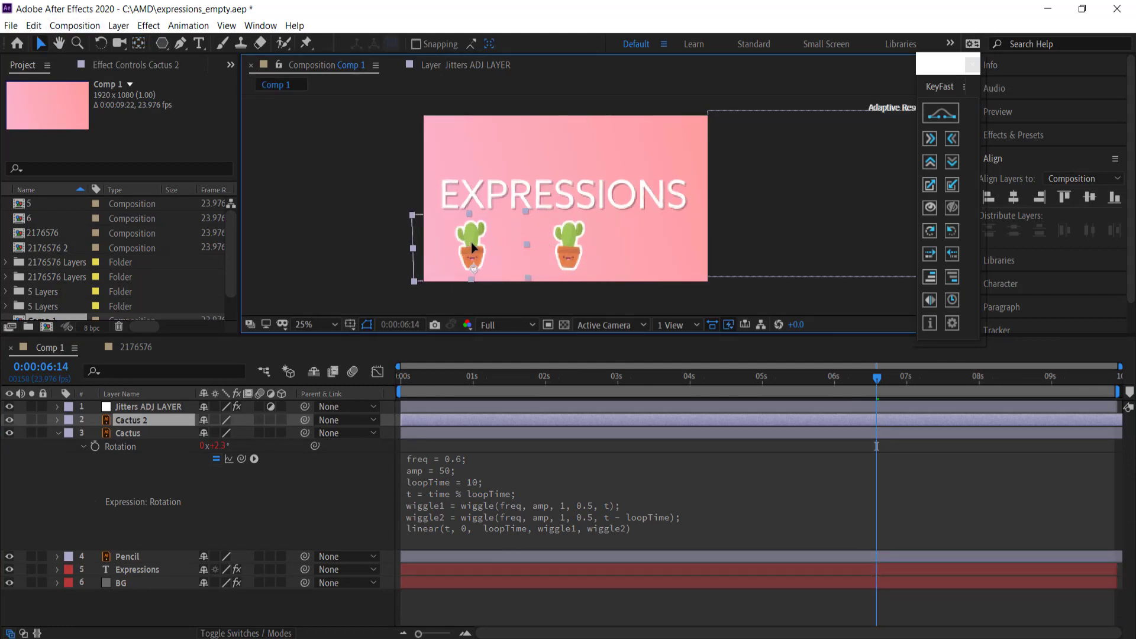
# Step: Reset Cactus 2's rotation to zero and show its Position of 340.0,1000.0
pyautogui.moveTo(716, 380); pyautogui.dragTo(594, 379)
pyautogui.press('r')
pyautogui.rightClick(119, 433)
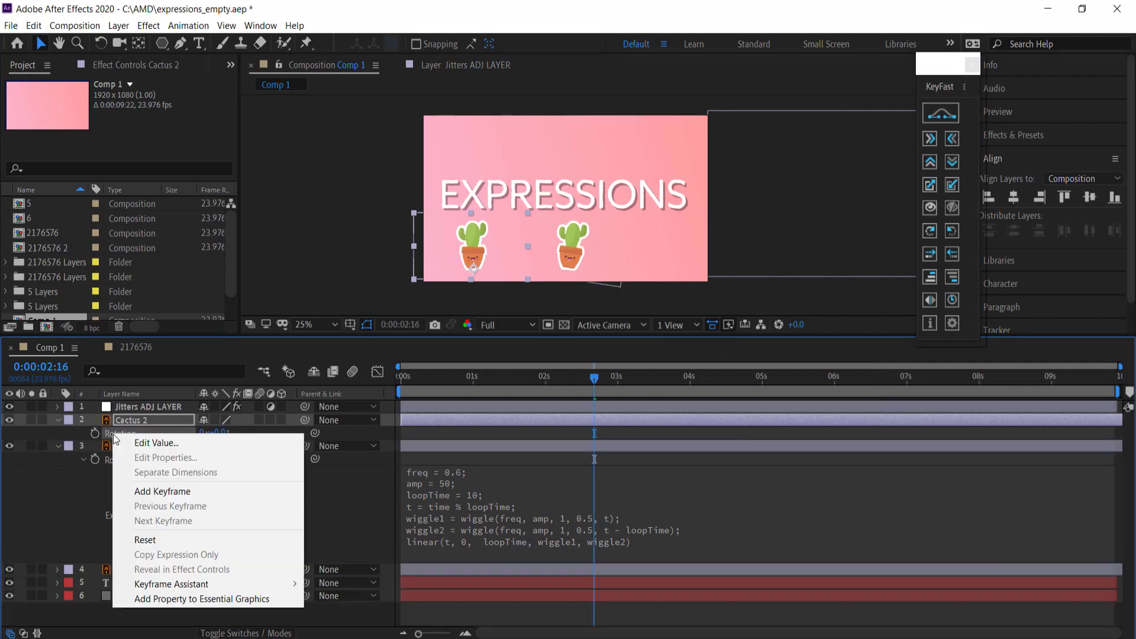
pyautogui.click(181, 540)
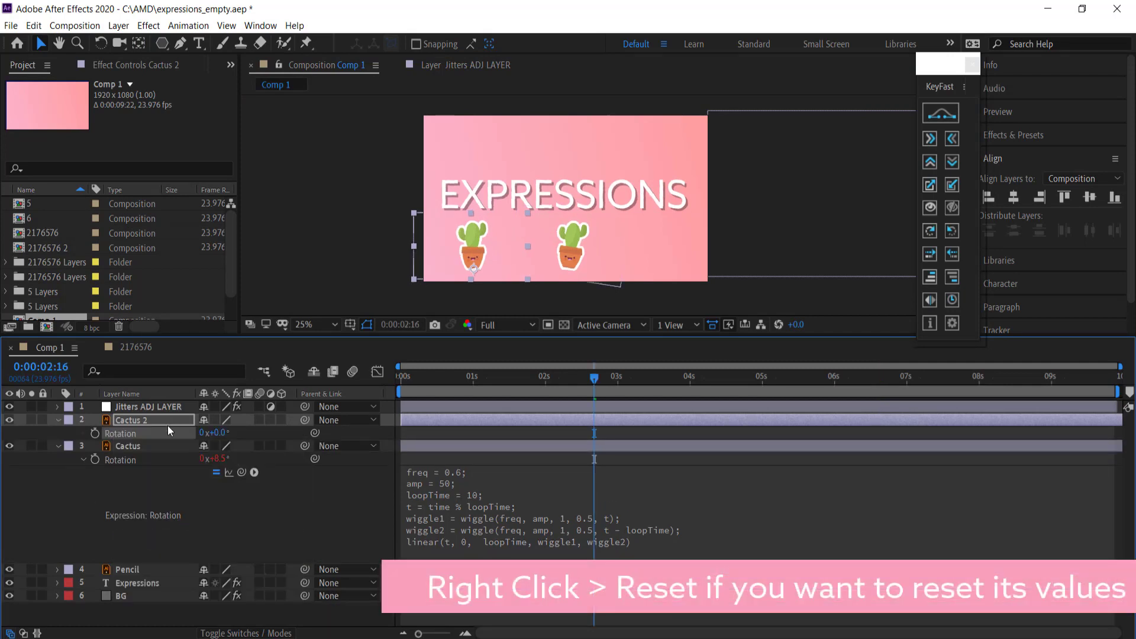
pyautogui.press('p')
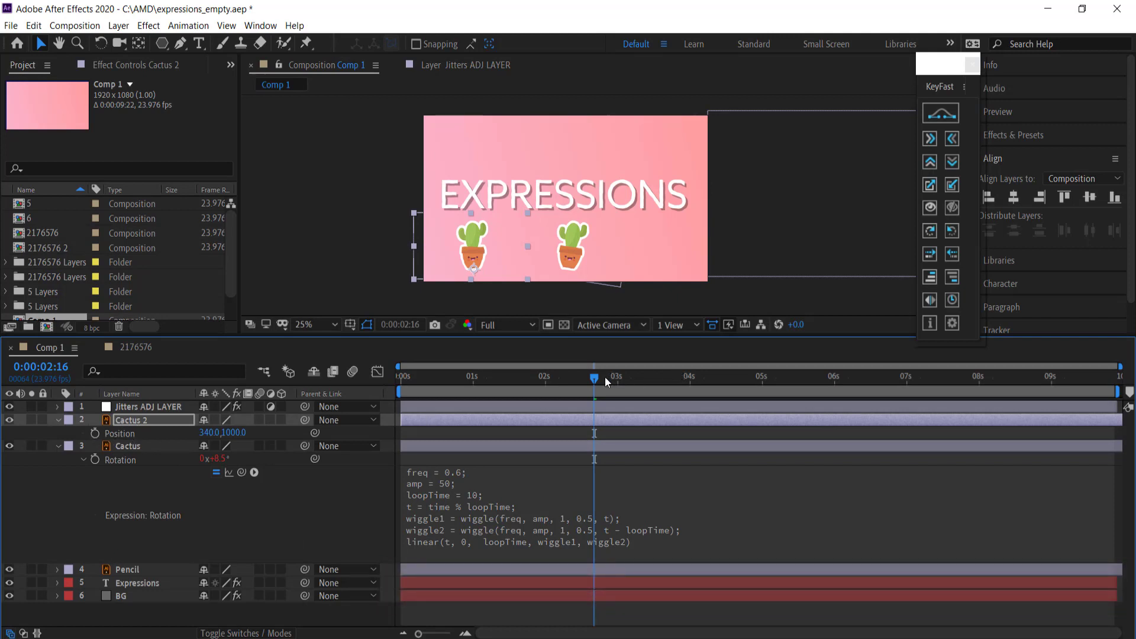
# Step: From time zero, paste the looping wiggle code (freq 1, amp 110) as Cactus 2's Position expression
pyautogui.press('Home')
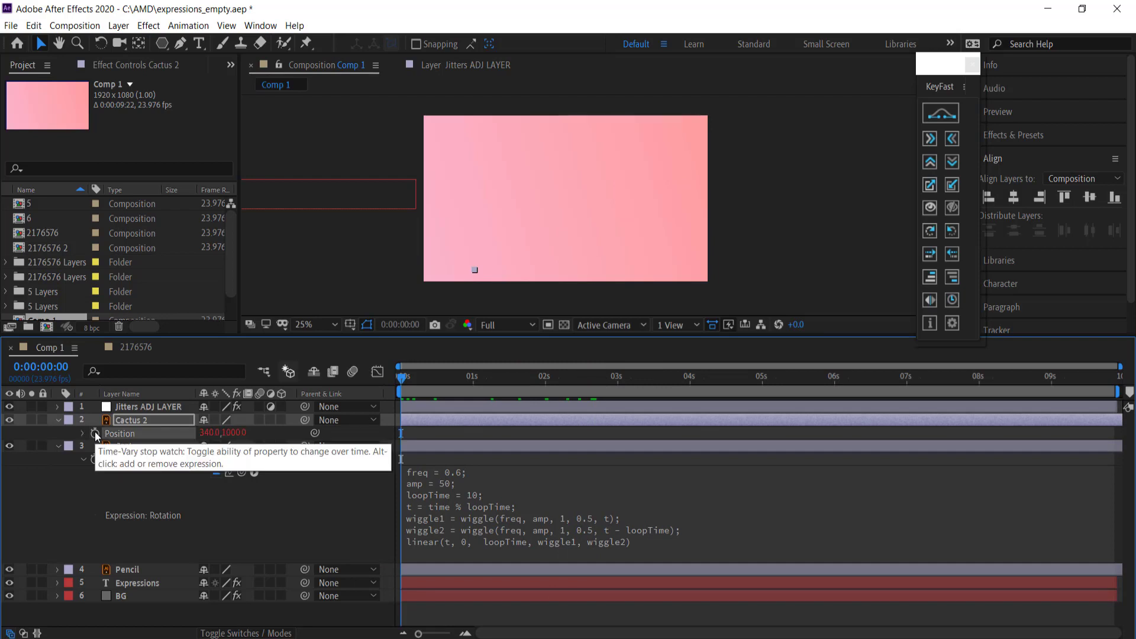
pyautogui.keyDown('alt'); pyautogui.click(95, 435); pyautogui.keyUp('alt')
pyautogui.write('freq = 0.6; amp = 50; loopTime = 10; t = time % loopTime; wiggle1 = wiggle(freq, amp, 1, 0.5, t); wiggle2 = wiggle(freq, amp, 1, 0.5, t - loopTime); linear(t, 0,  loopTime, wiggle1, wiggle2)')
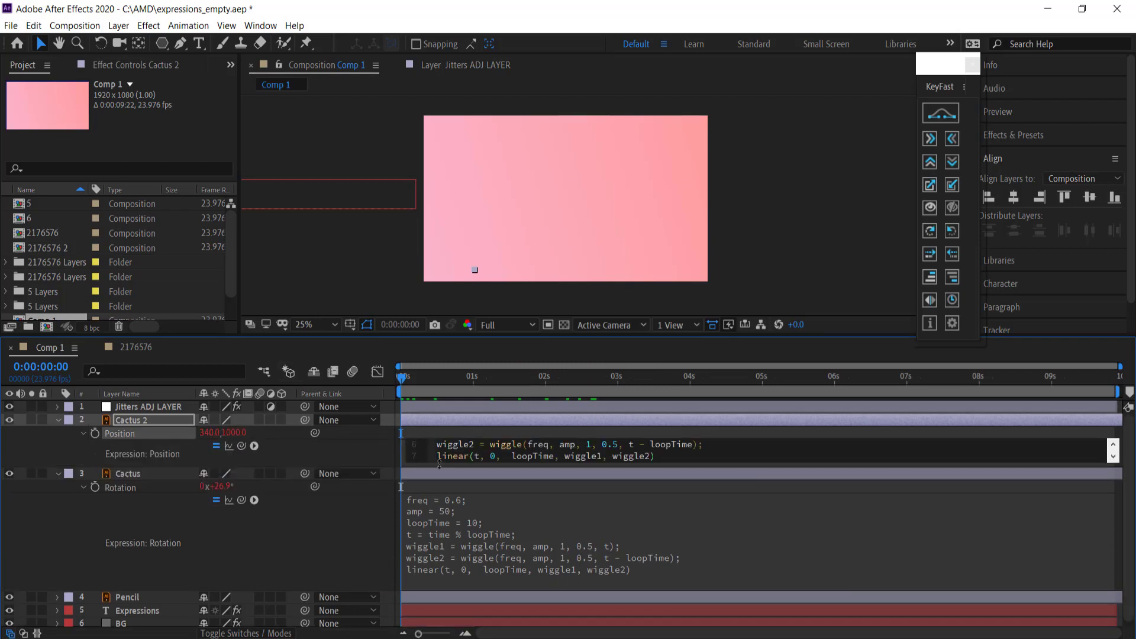
pyautogui.moveTo(406, 382); pyautogui.dragTo(446, 379)
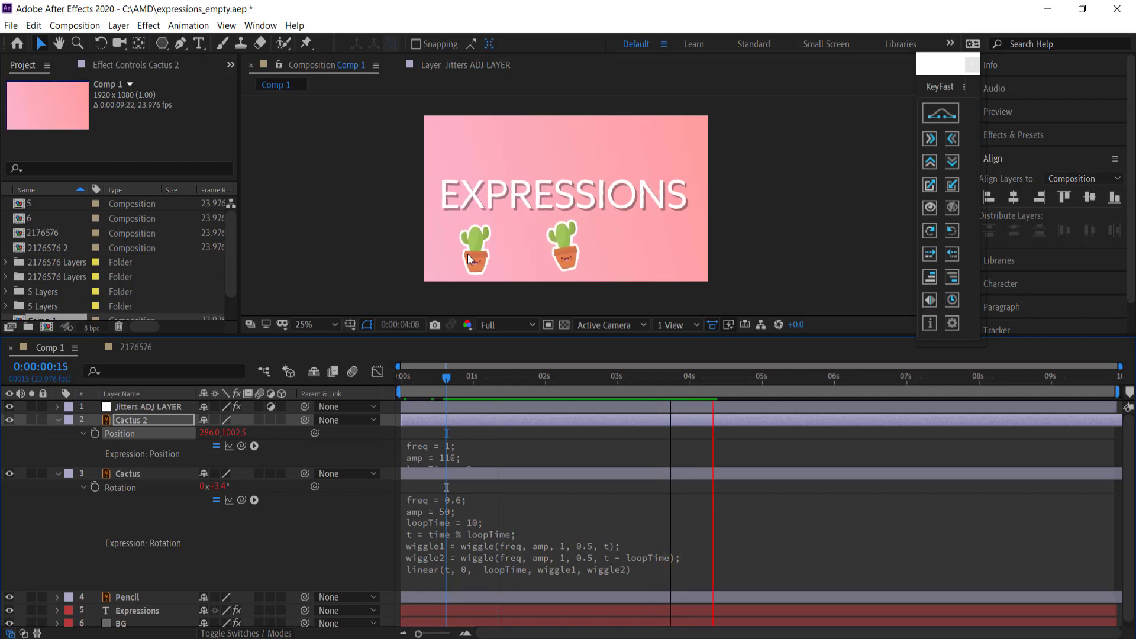
# Step: Move Cactus 2's anchor point up with the Pan Behind tool and preview the drift
pyautogui.press('space')
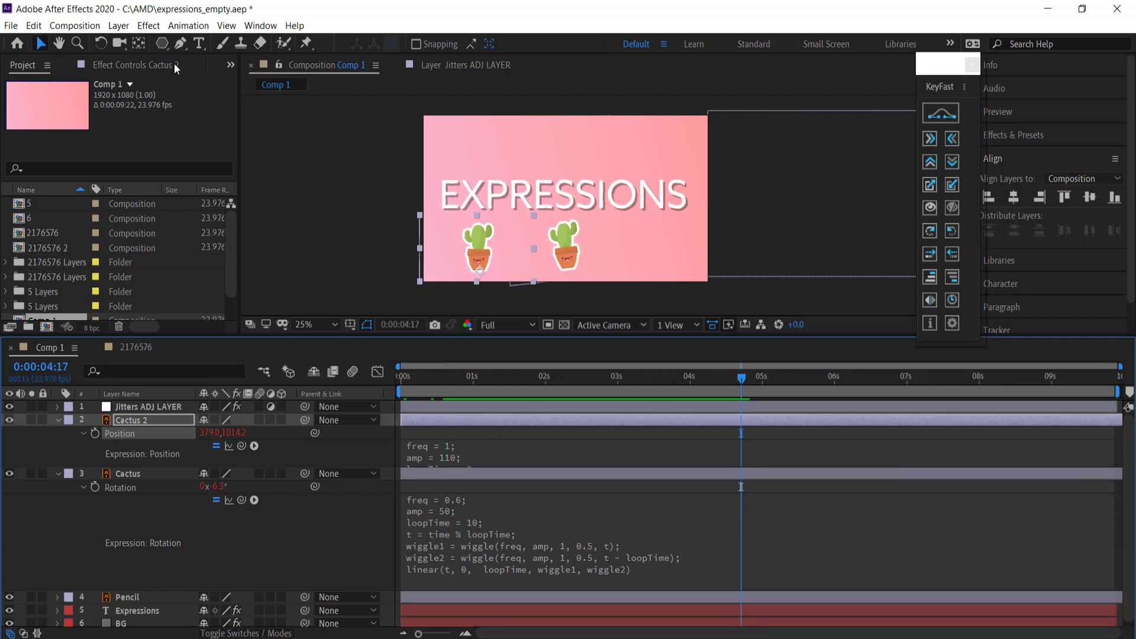
pyautogui.click(139, 43)
pyautogui.moveTo(479, 270); pyautogui.dragTo(479, 252)
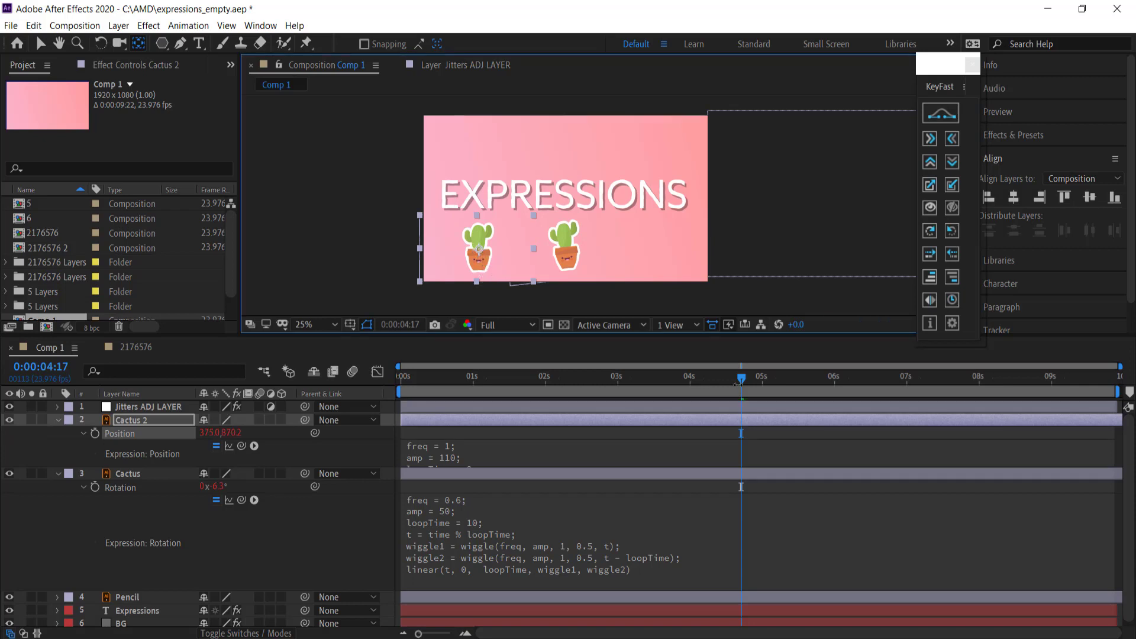
pyautogui.press('space')
pyautogui.press('space')
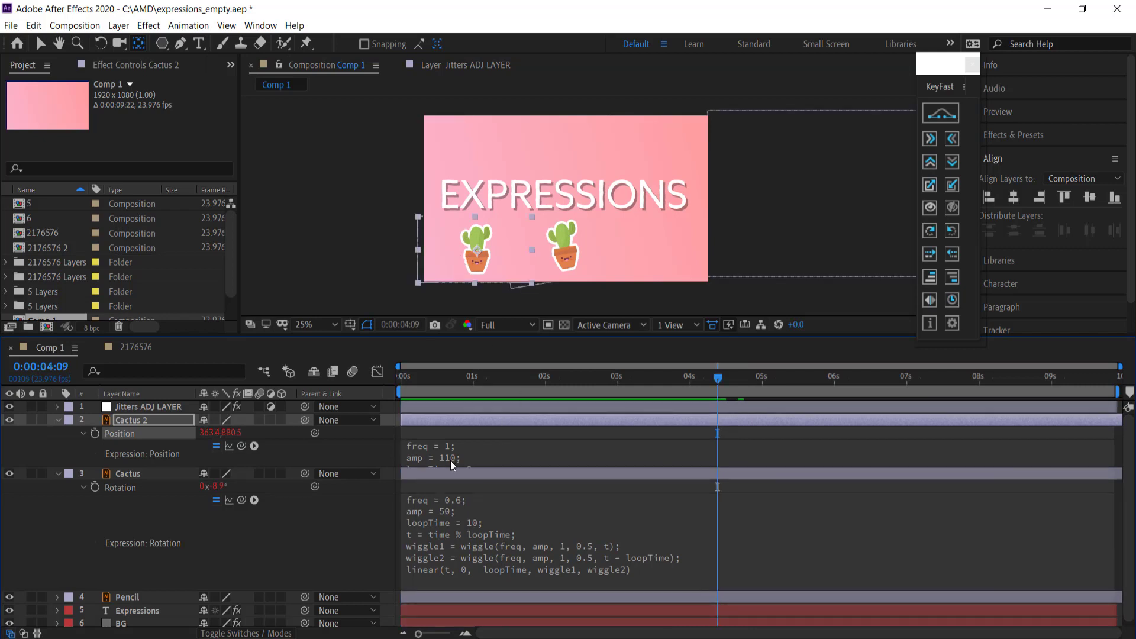
# Step: Select the amp value 110 in Cactus 2's Position expression to change it
pyautogui.click(451, 465)
pyautogui.click(478, 459)
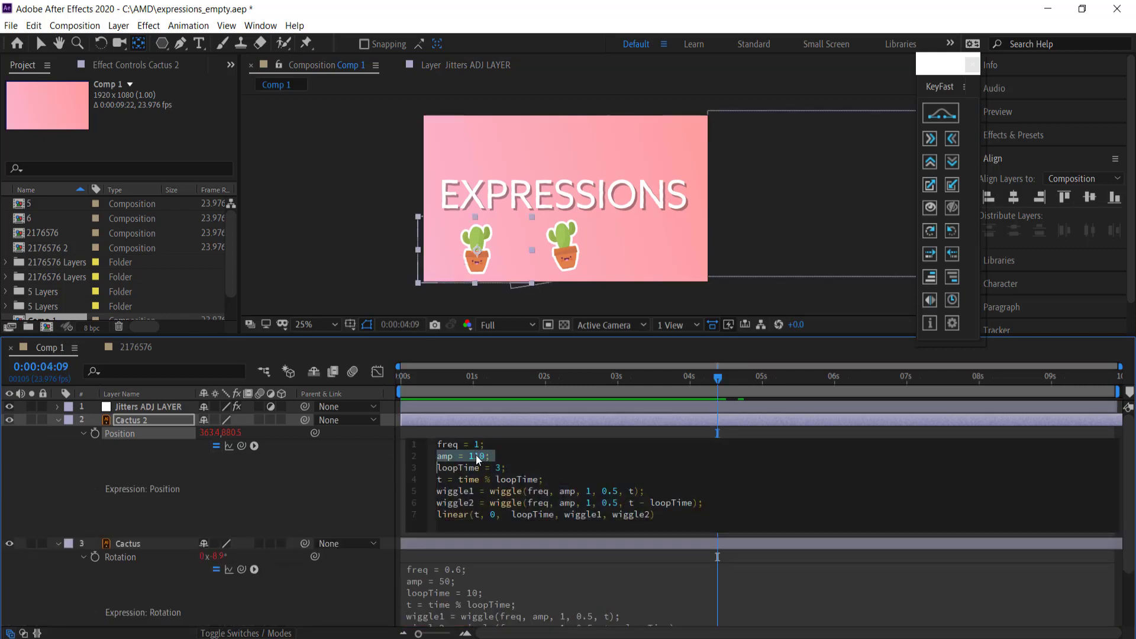
pyautogui.doubleClick(477, 457)
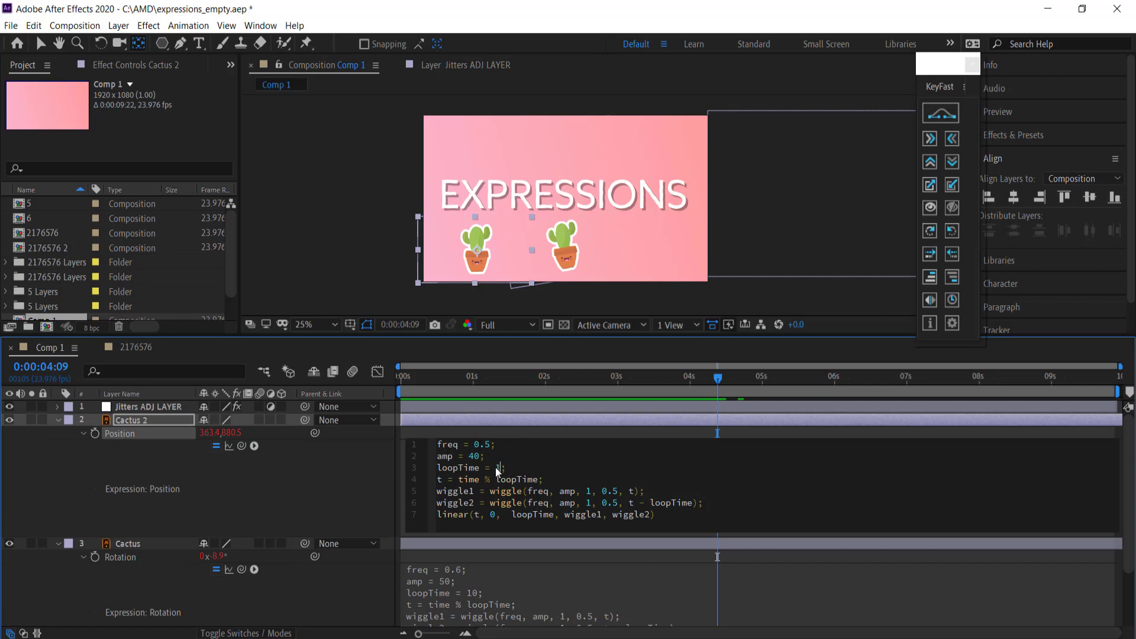
pyautogui.moveTo(716, 382); pyautogui.dragTo(364, 382)
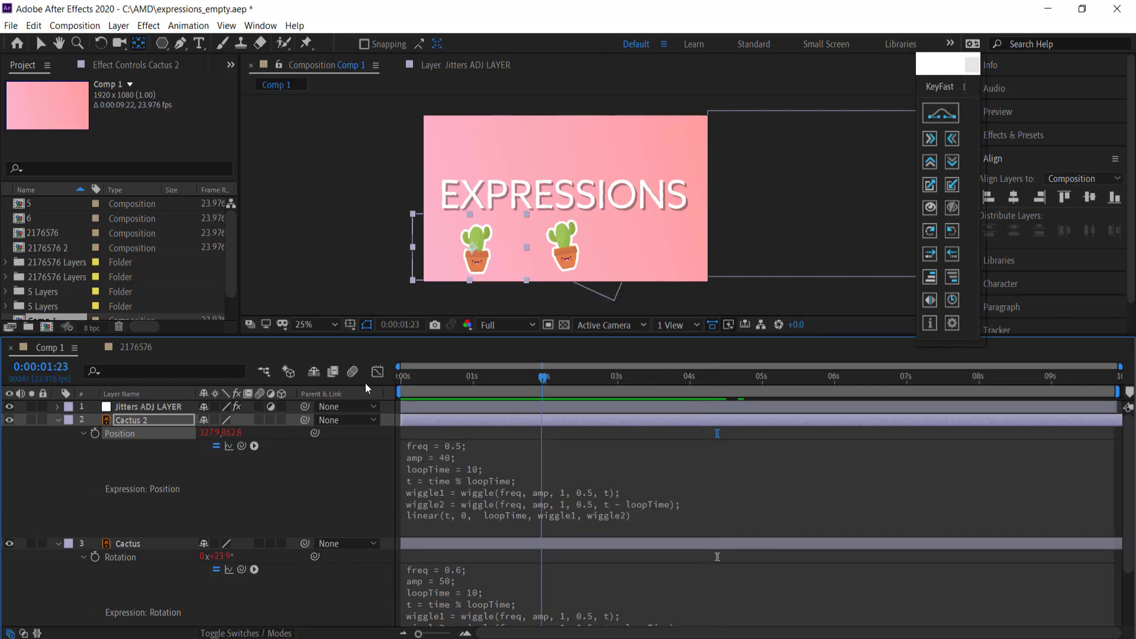
pyautogui.press('space')
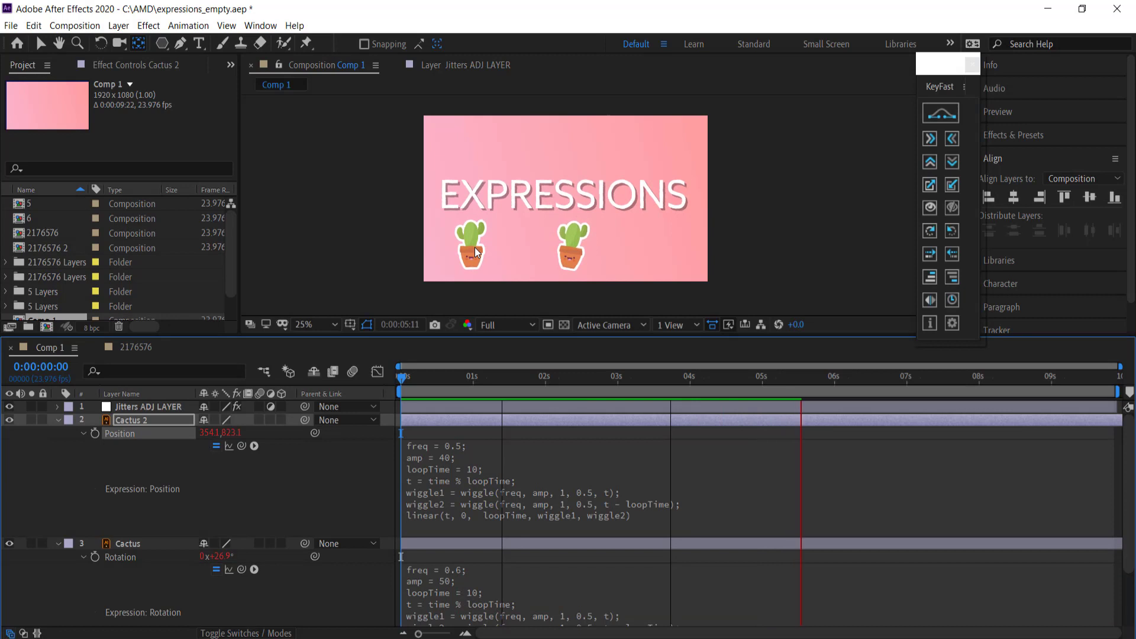
pyautogui.press('space')
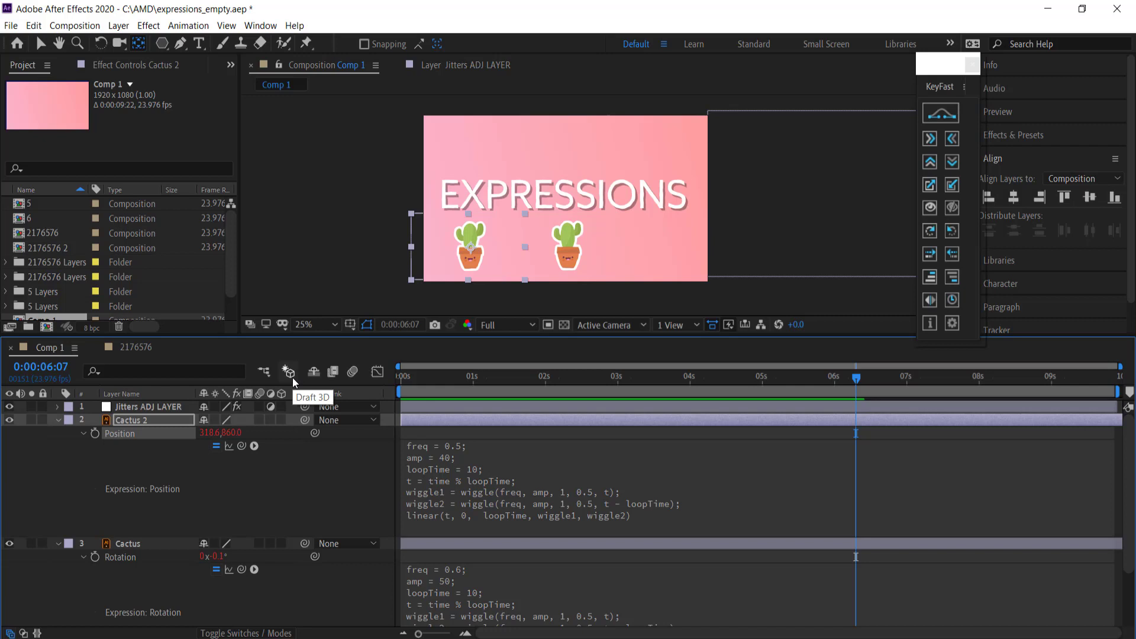
# Step: Collapse both cactus layers and add a new shape layer to Comp 1
pyautogui.click(57, 420)
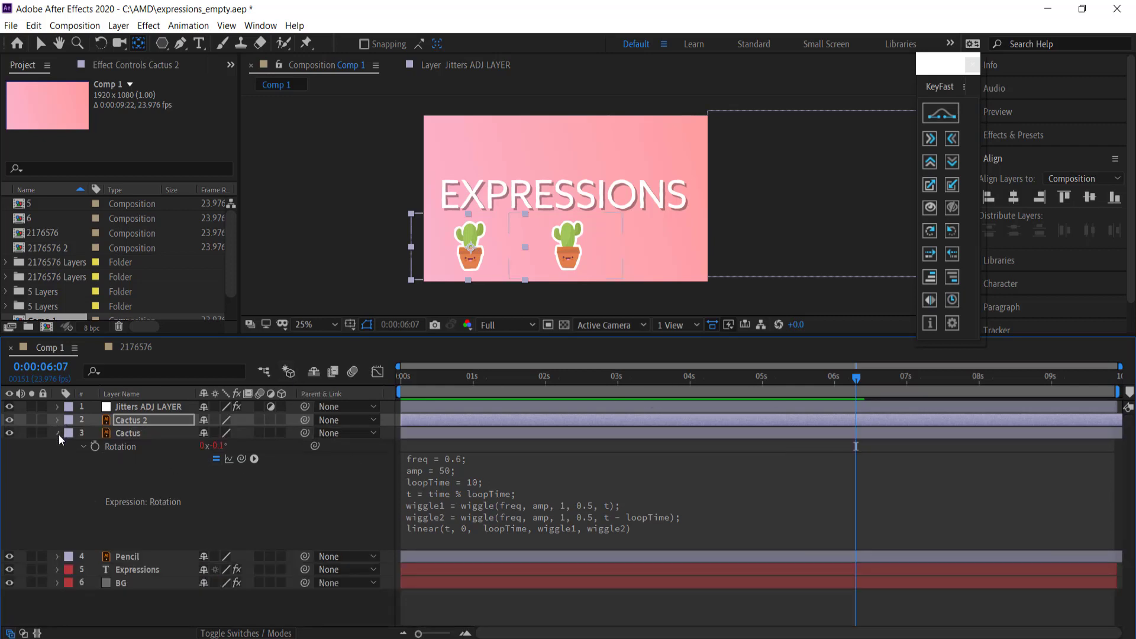
pyautogui.click(59, 433)
pyautogui.rightClick(142, 505)
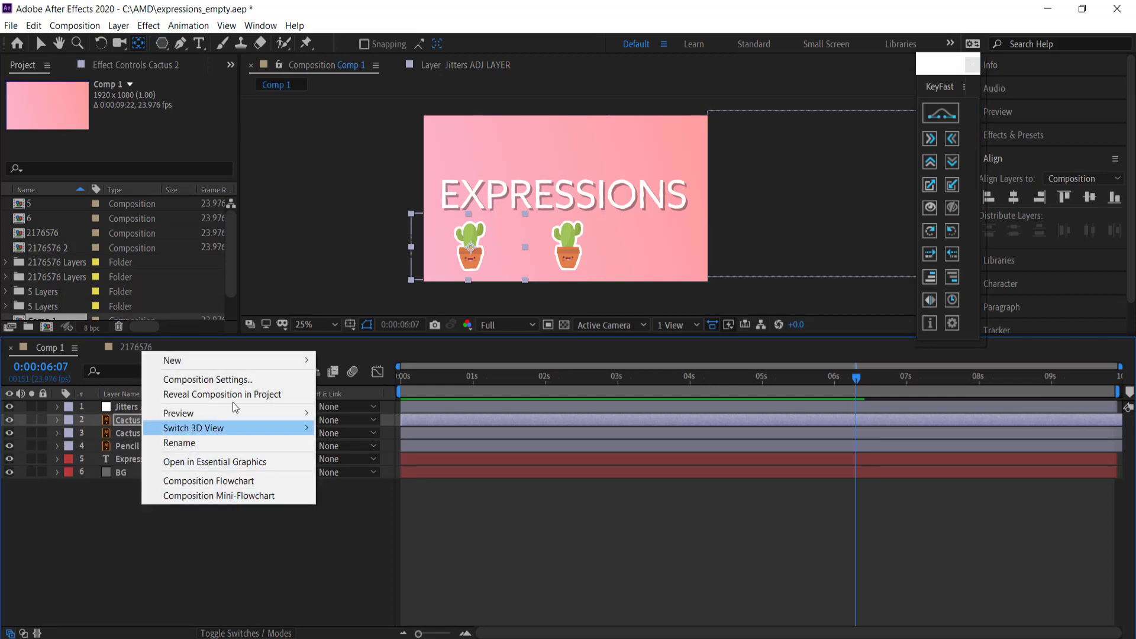
pyautogui.moveTo(203, 360)
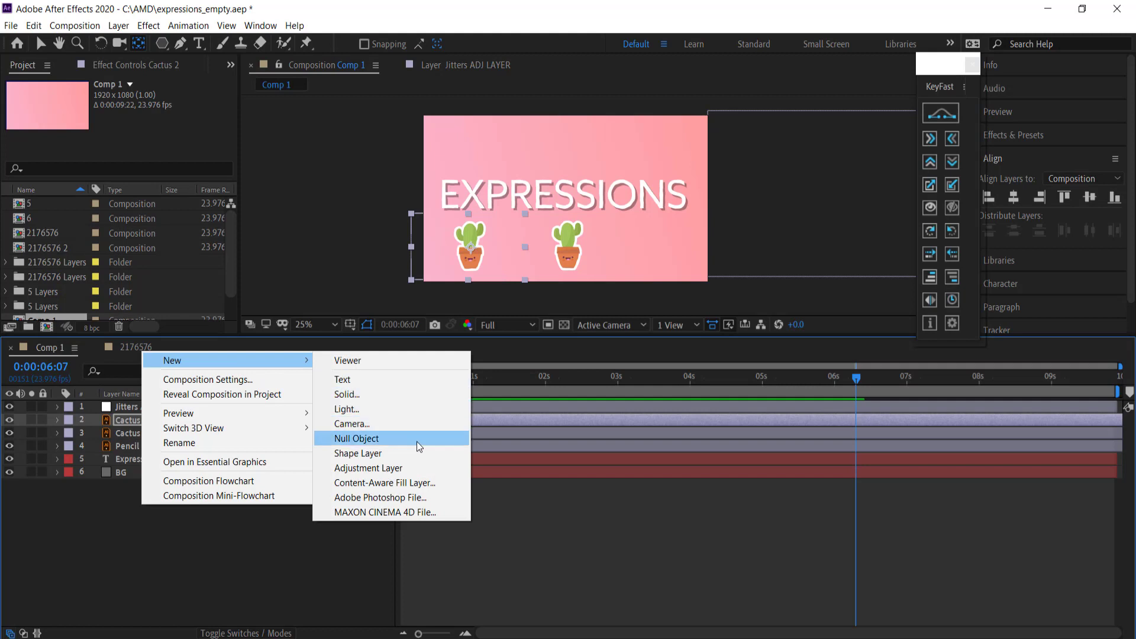
pyautogui.click(358, 453)
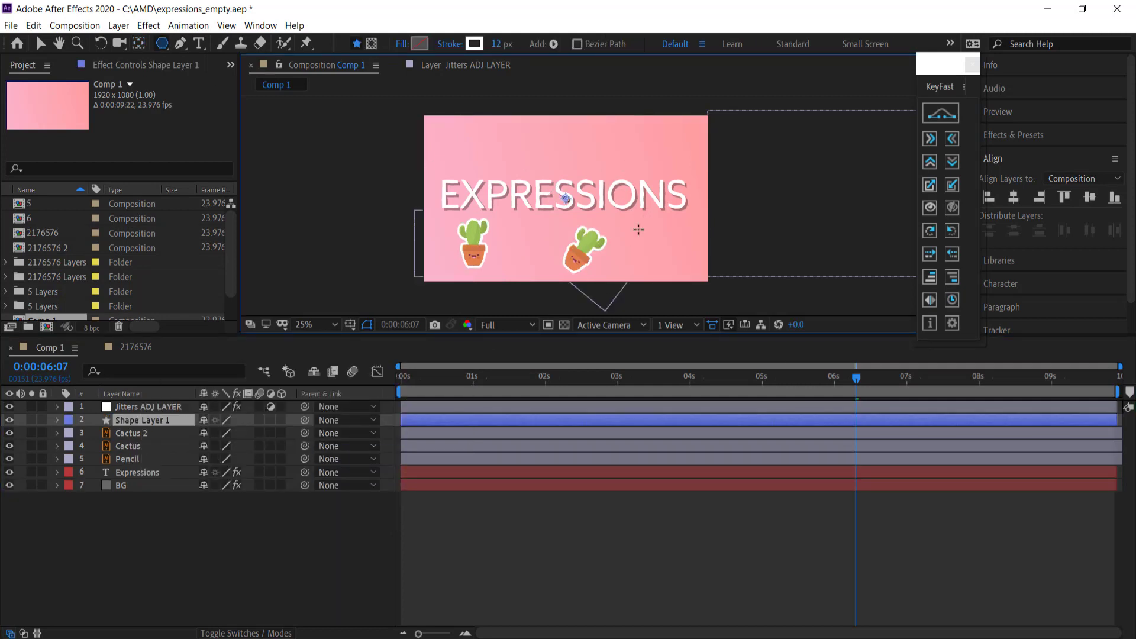
# Step: Draw a small polygon to the right of the cacti and nudge it into place
pyautogui.moveTo(645, 231)
pyautogui.mouseDown()
pyautogui.moveTo(674, 259)
pyautogui.moveTo(660, 241)
pyautogui.mouseUp()
pyautogui.press('Down')
pyautogui.press('Down')
pyautogui.press('Down')
pyautogui.press('Down')
pyautogui.press('Down')
pyautogui.press('Down')
pyautogui.press('Down')
pyautogui.press('Down')
pyautogui.press('Down')
pyautogui.press('Down')
pyautogui.press('Down')
pyautogui.press('Down')
pyautogui.press('Down')
pyautogui.press('Down')
pyautogui.press('Down')
pyautogui.press('Down')
pyautogui.press('Down')
pyautogui.press('Down')
pyautogui.press('Down')
pyautogui.press('Down')
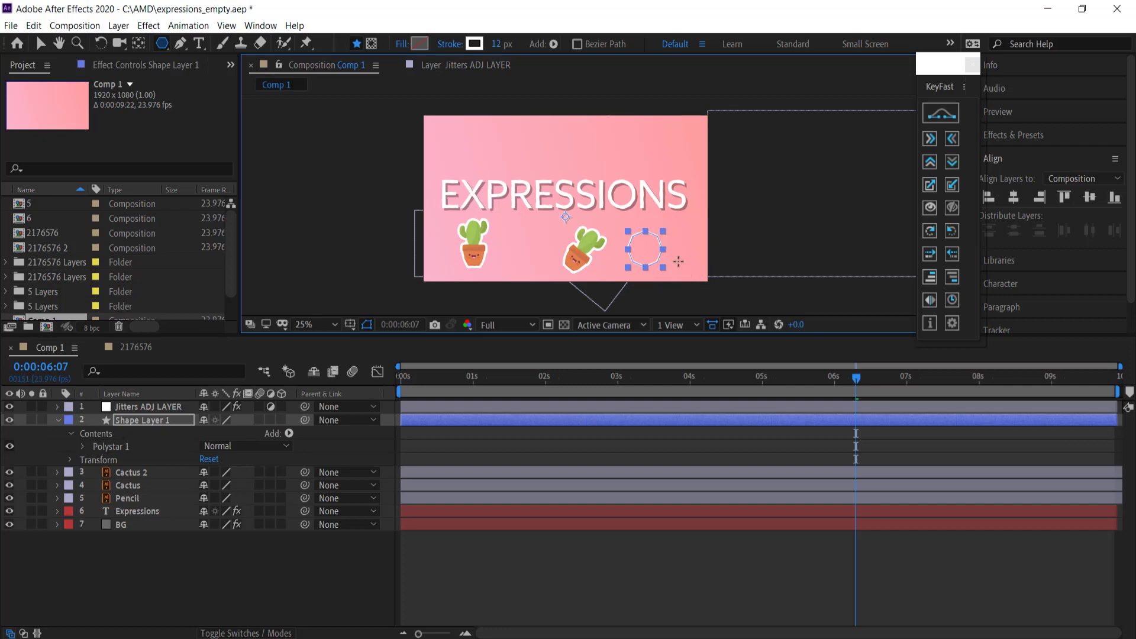
pyautogui.press('v')
pyautogui.moveTo(641, 237); pyautogui.dragTo(655, 232)
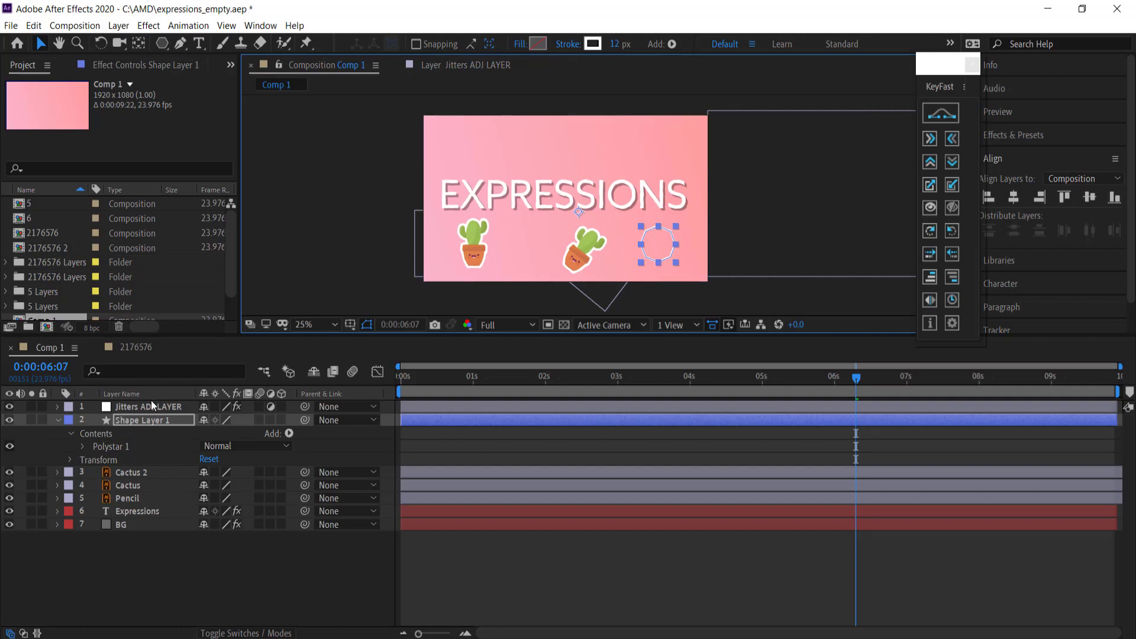
# Step: Add the pasted wiggle loop expression to Polystar 1's transform Position
pyautogui.click(83, 446)
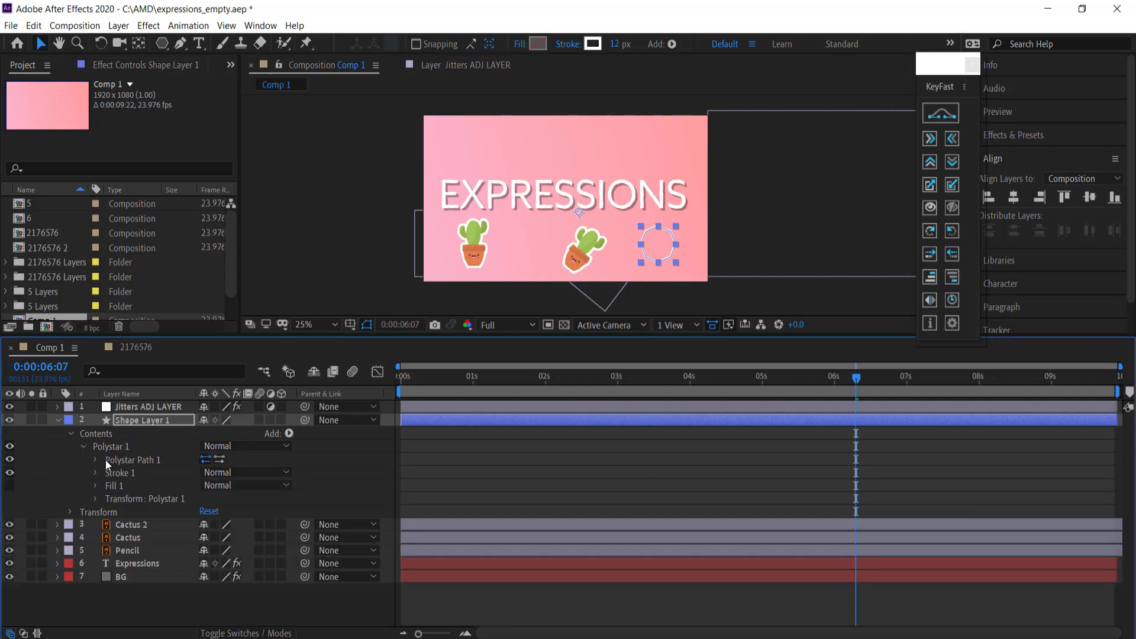
pyautogui.click(94, 499)
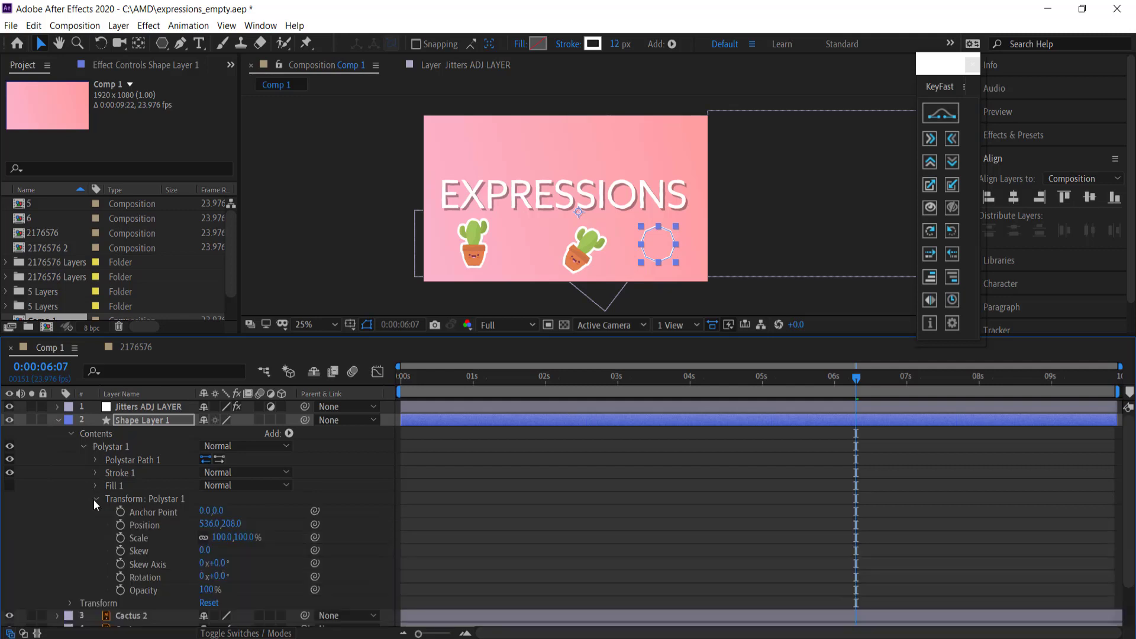
pyautogui.keyDown('alt'); pyautogui.click(120, 525); pyautogui.keyUp('alt')
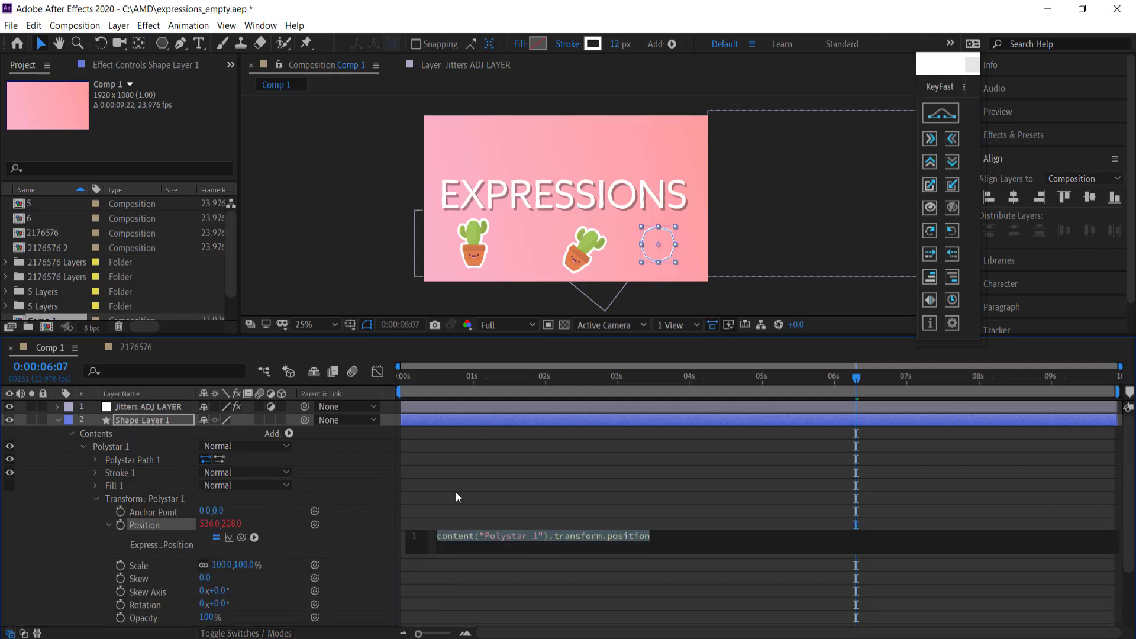
pyautogui.hotkey('ctrl', 'v')
pyautogui.press('Up')
pyautogui.press('Up')
pyautogui.press('Up')
pyautogui.press('Up')
pyautogui.press('Up')
pyautogui.press('Up')
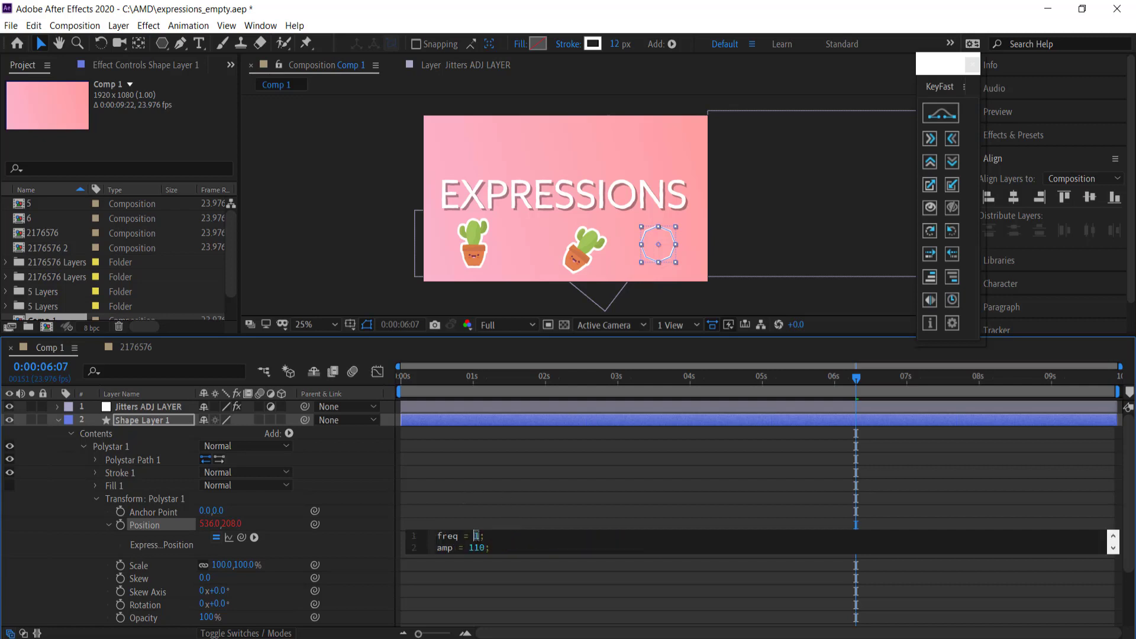
# Step: Set the expression's freq to 0.4, amp to 40 and loopTime to 10
pyautogui.write('0')
pyautogui.doubleClick(476, 548)
pyautogui.press('Down')
pyautogui.press('Down')
pyautogui.press('Down')
pyautogui.press('Up')
pyautogui.press('Up')
pyautogui.press('Up')
pyautogui.press('Down')
pyautogui.doubleClick(498, 547)
pyautogui.write('10')
pyautogui.click(420, 376)
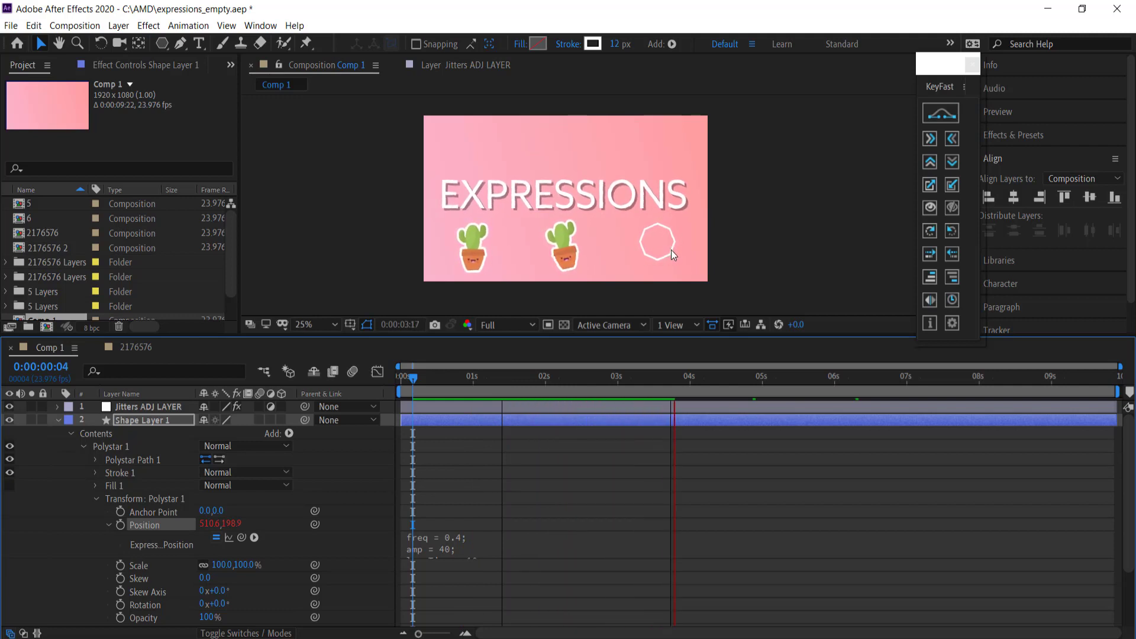
pyautogui.press('space')
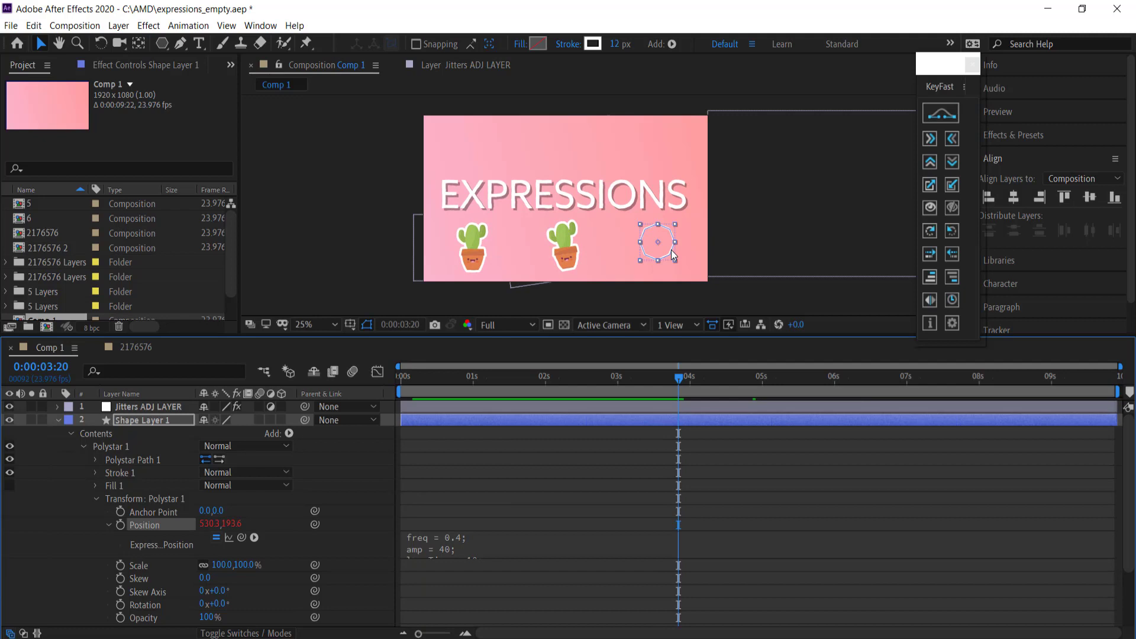